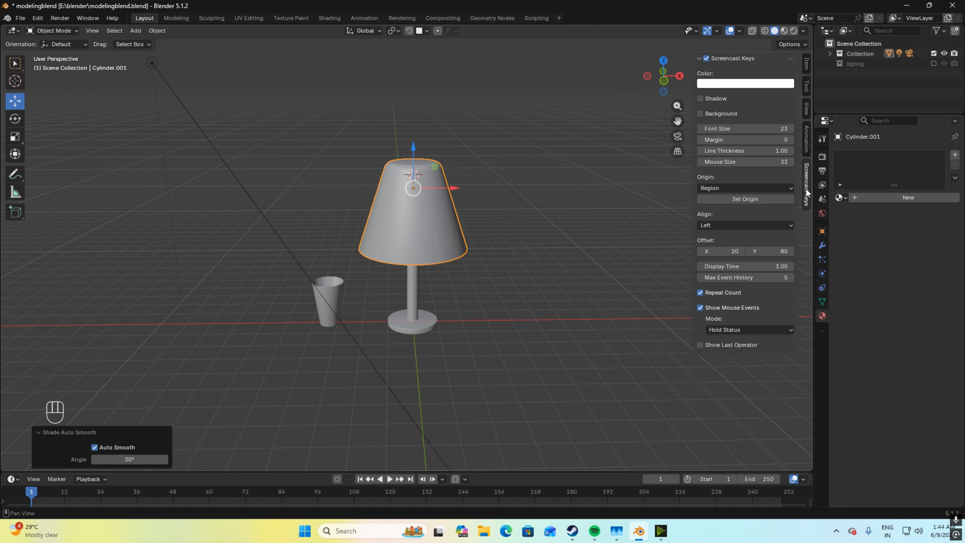
Step: Hide the sidebar, collapse the Shade Auto Smooth settings, and show the scene from the front in rendered viewport shading with the glass selected
{"action": "key", "text": "n"}
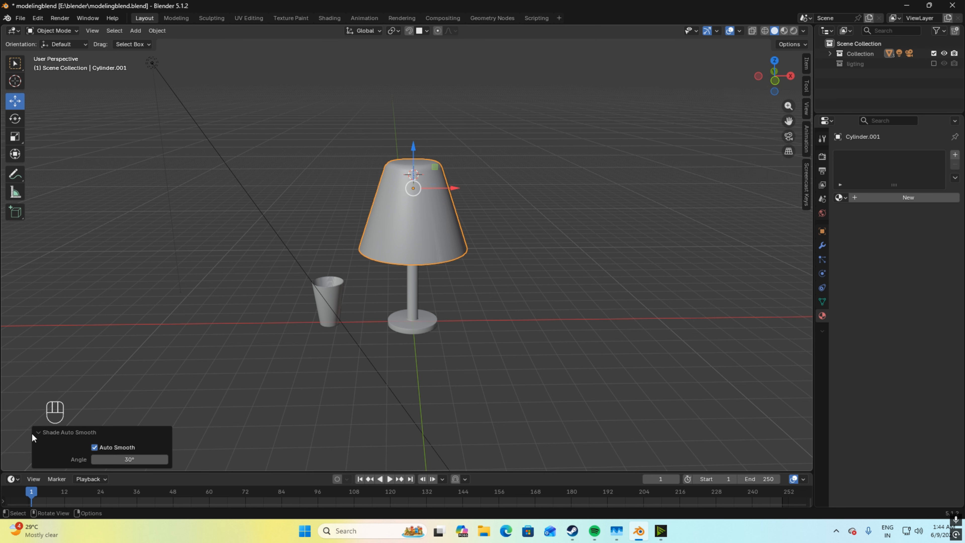
{"action": "left_click", "coordinate": [50, 436]}
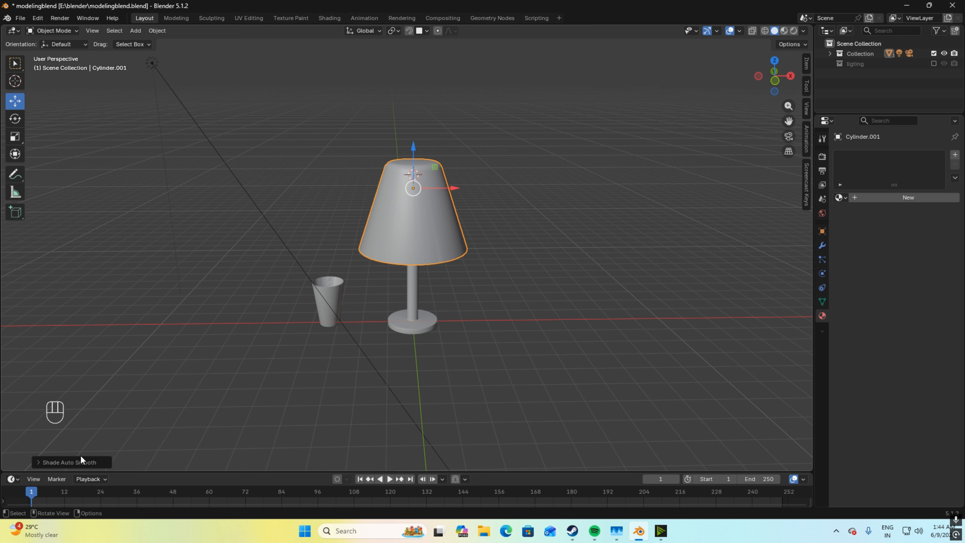
{"action": "left_click", "coordinate": [333, 298]}
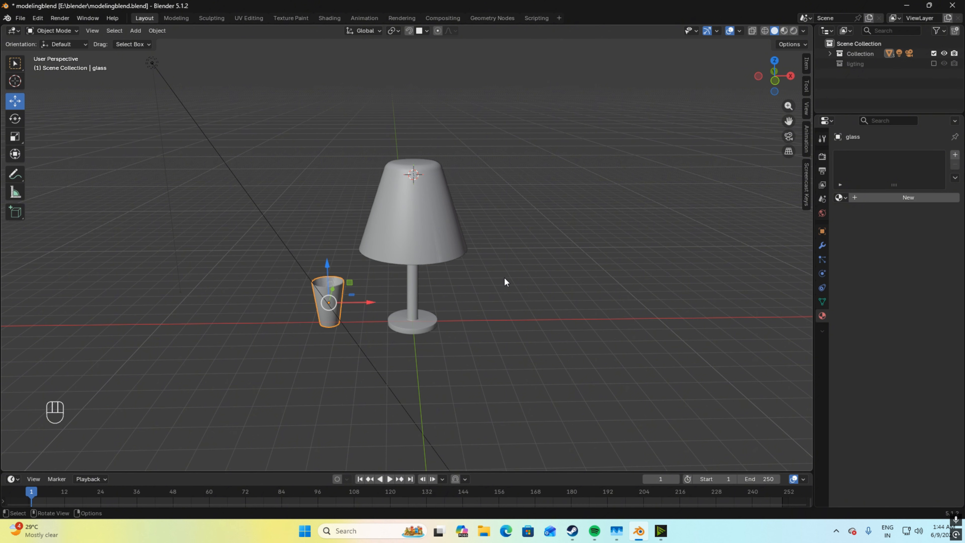
{"action": "key", "text": "KP_1"}
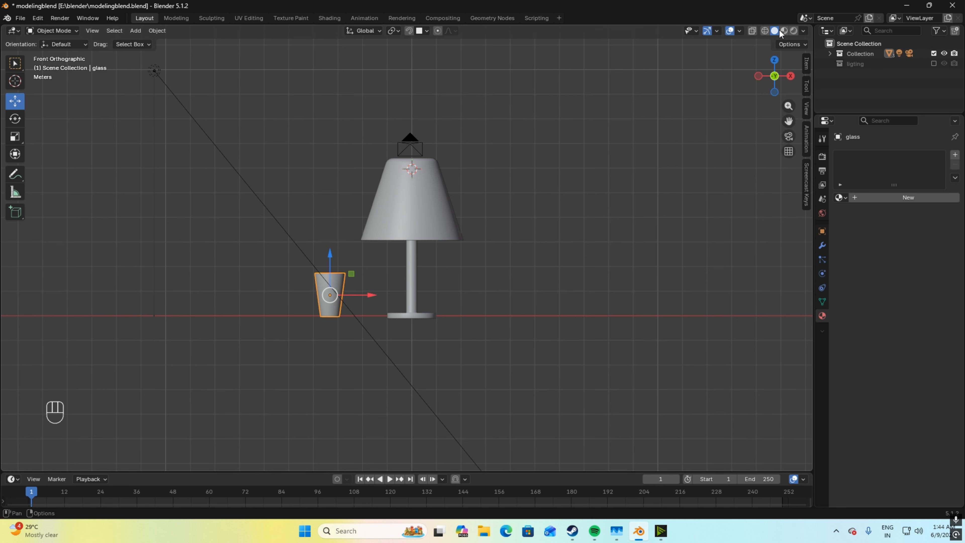
{"action": "left_click", "coordinate": [794, 32]}
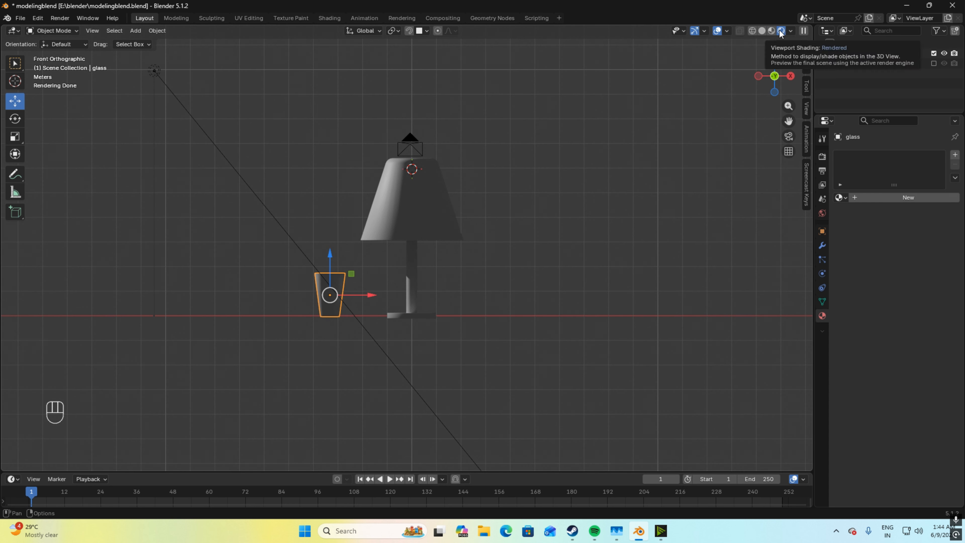
Step: Use Cycles as the render engine with GPU Compute as its device
{"action": "left_click", "coordinate": [822, 157]}
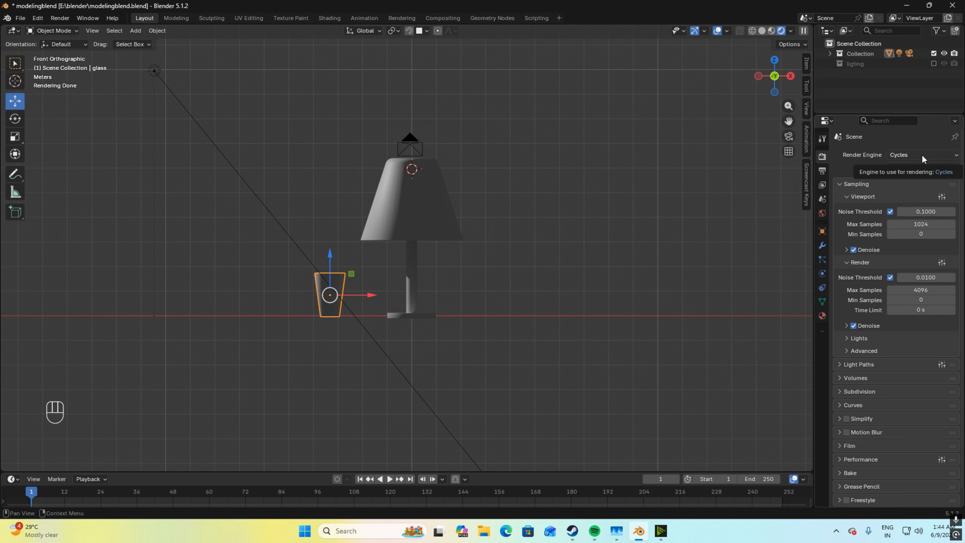
{"action": "left_click", "coordinate": [914, 155]}
{"action": "left_click", "coordinate": [915, 156]}
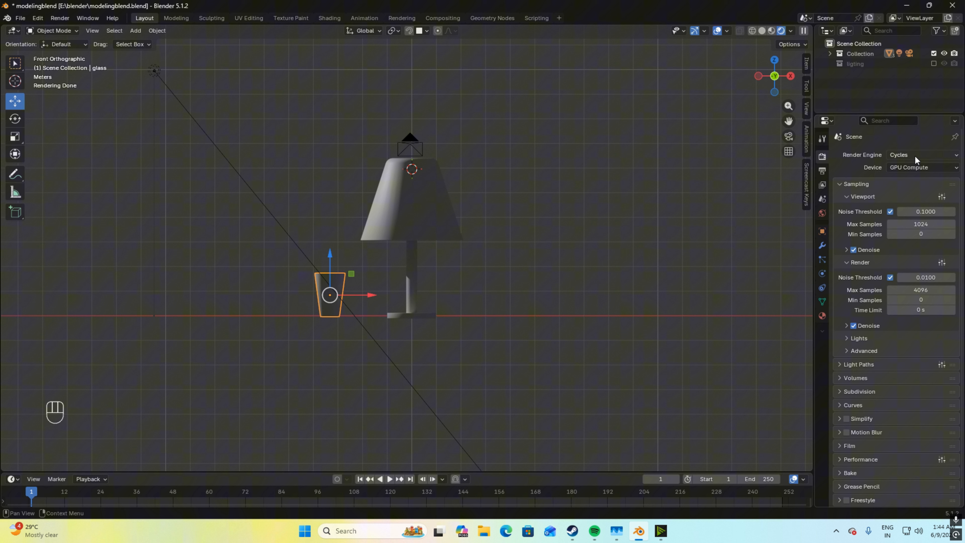
{"action": "left_click", "coordinate": [893, 168]}
{"action": "left_click", "coordinate": [906, 168]}
Step: Add a plane mesh and scale it up to a large surface extending well beyond the lamp and glass
{"action": "scroll", "coordinate": [348, 306], "scroll_direction": "up", "scroll_amount": 5}
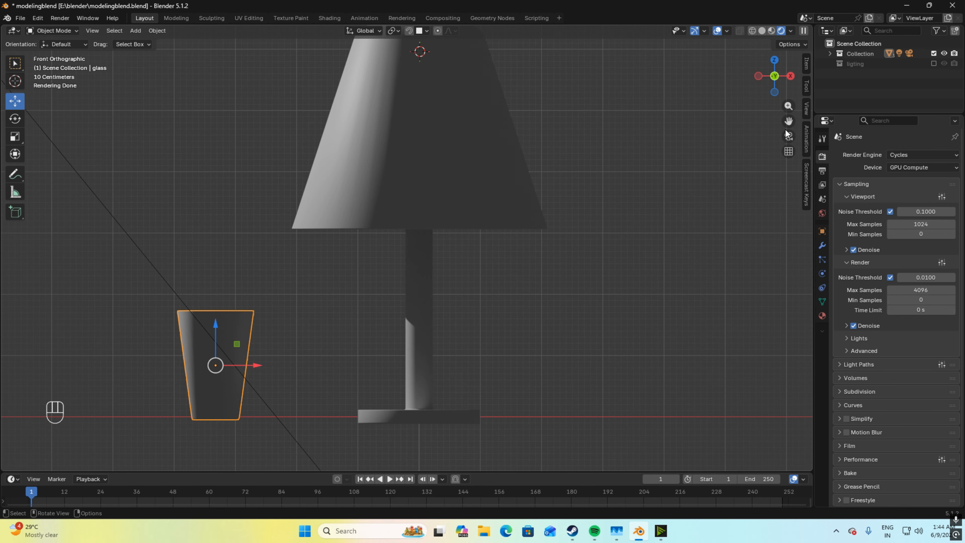
{"action": "middle_click_drag", "start_coordinate": [431, 372], "coordinate": [505, 317], "text": "shift"}
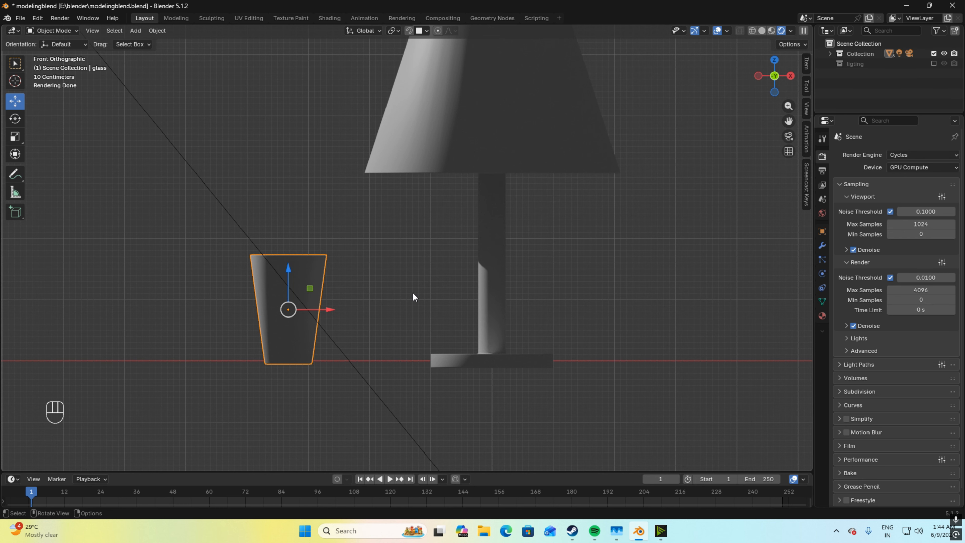
{"action": "scroll", "coordinate": [414, 296], "scroll_direction": "down", "scroll_amount": 2}
{"action": "middle_click_drag", "start_coordinate": [412, 292], "coordinate": [415, 340]}
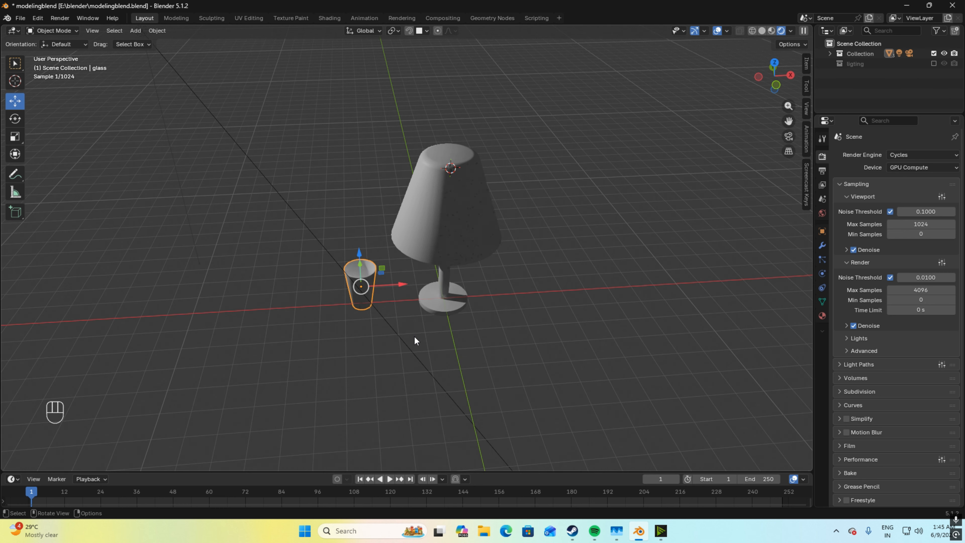
{"action": "key", "text": "shift+a"}
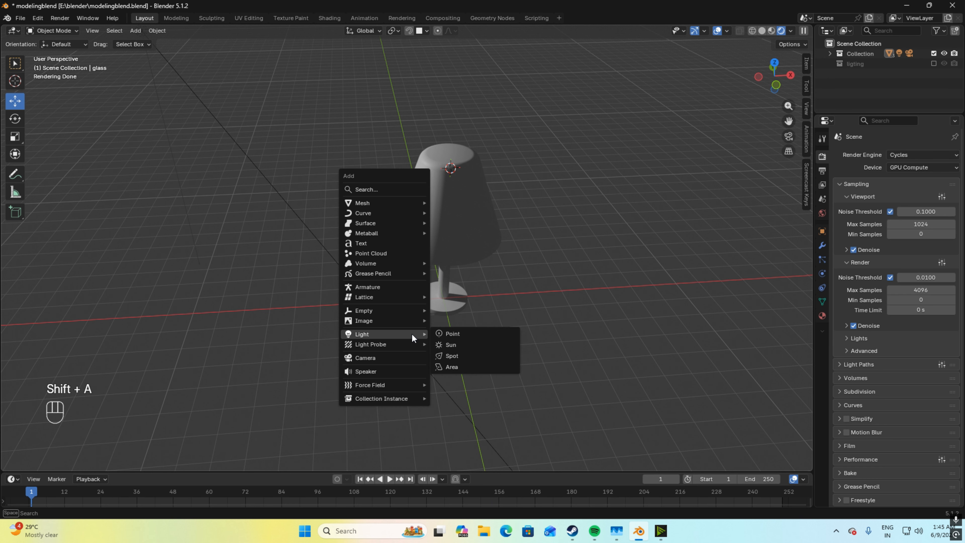
{"action": "mouse_move", "coordinate": [413, 202]}
{"action": "left_click", "coordinate": [473, 202]}
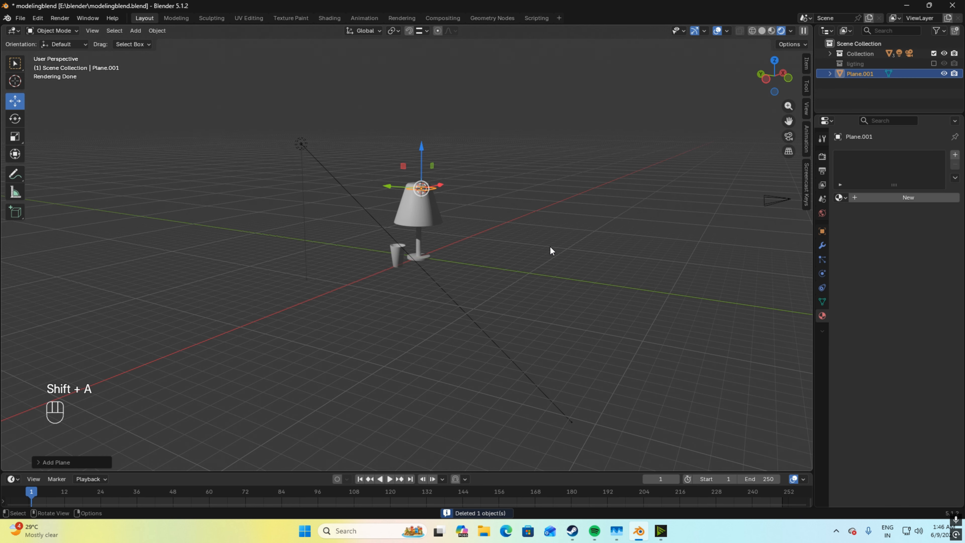
{"action": "key", "text": "s"}
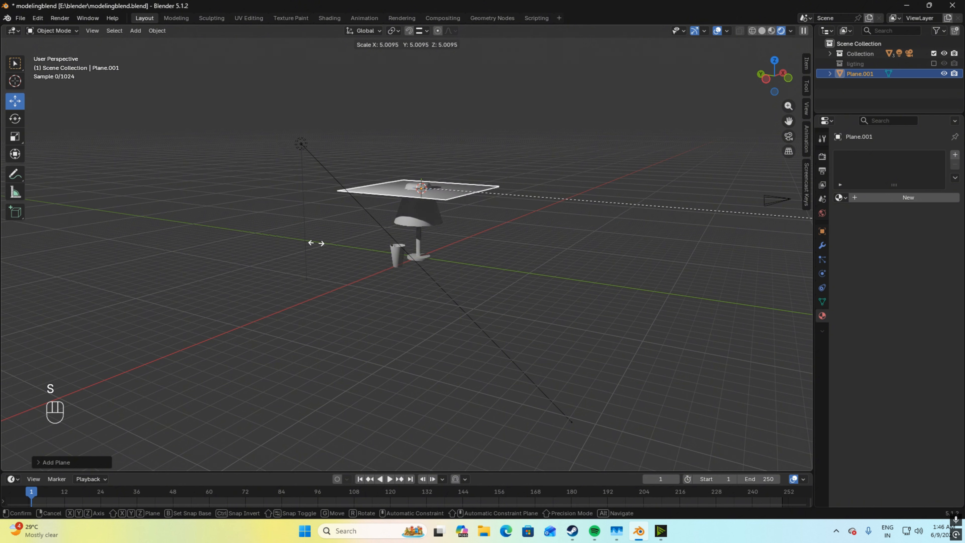
{"action": "left_click", "coordinate": [669, 224]}
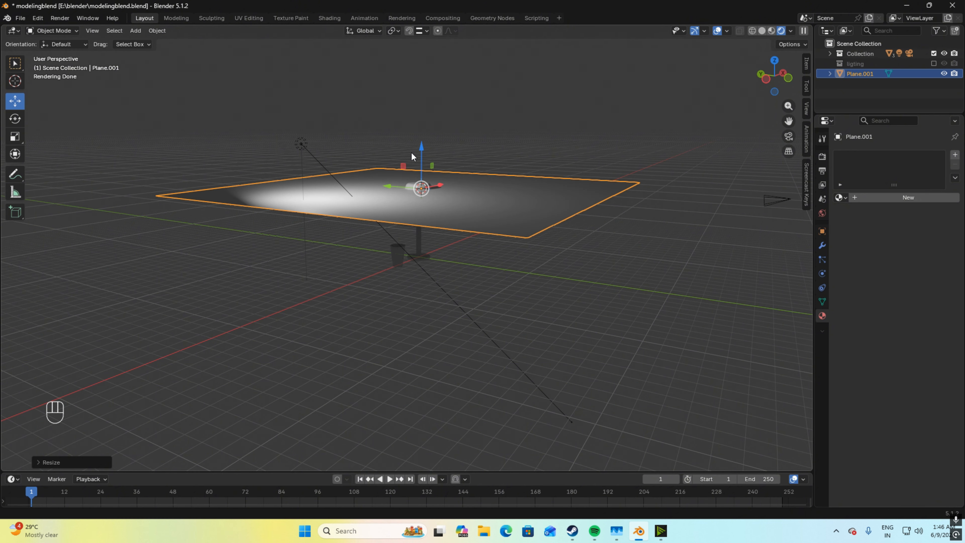
Step: Lower the plane along Z to the base of the lamp and glass so it forms the floor
{"action": "key", "text": "g"}
{"action": "key", "text": "z"}
{"action": "left_click", "coordinate": [413, 217]}
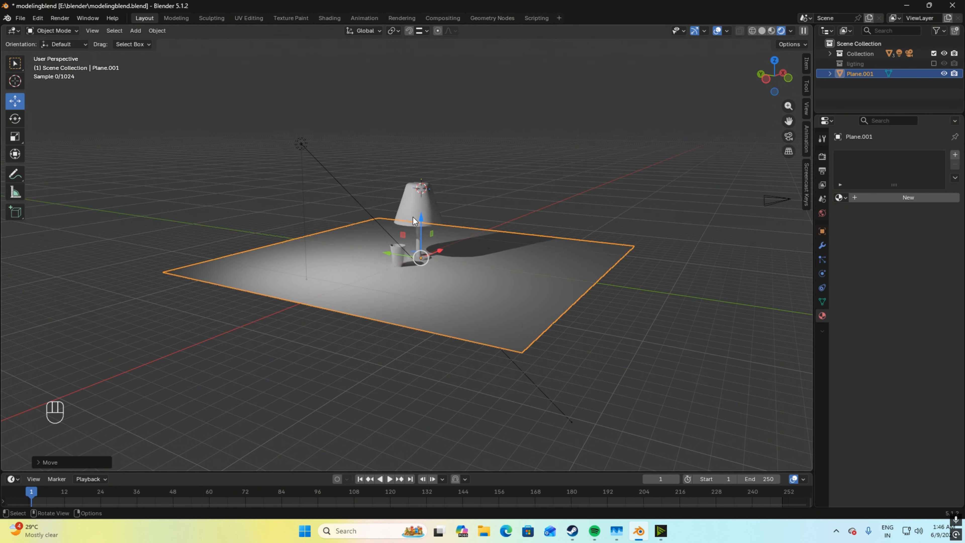
Step: Extrude the floor plane's rear edge upward along Z to form a back wall behind the lamp
{"action": "scroll", "coordinate": [446, 280], "scroll_direction": "up", "scroll_amount": 3}
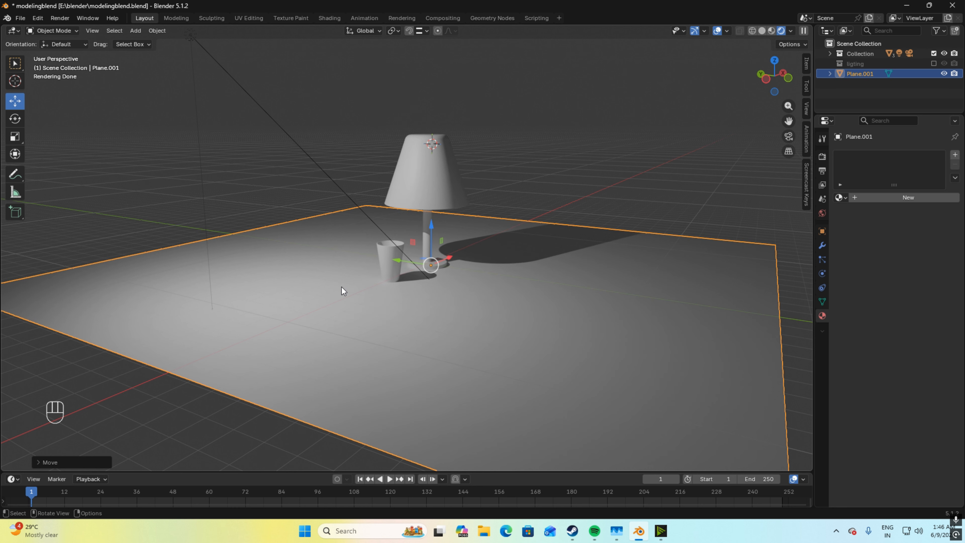
{"action": "key", "text": "Tab"}
{"action": "left_click", "coordinate": [223, 237]}
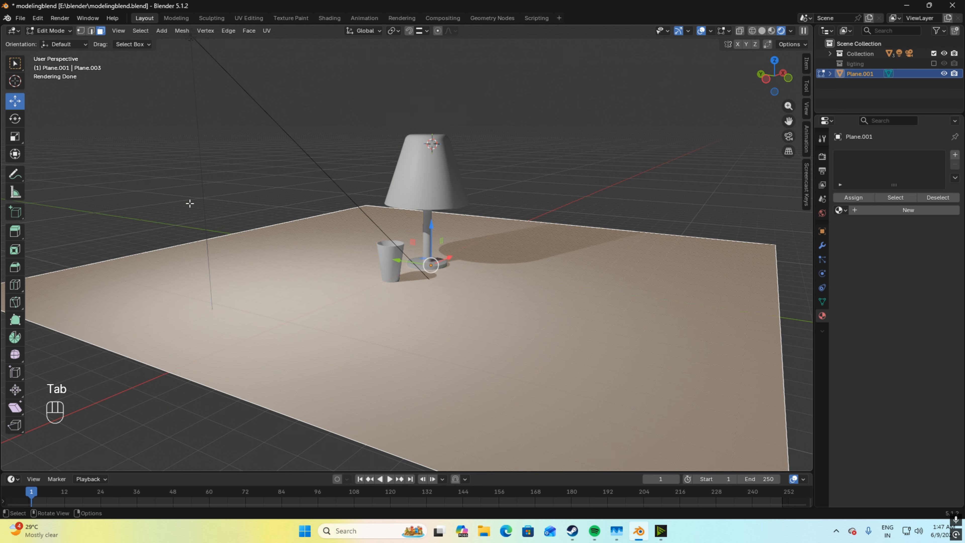
{"action": "left_click", "coordinate": [91, 31]}
{"action": "left_click", "coordinate": [224, 236]}
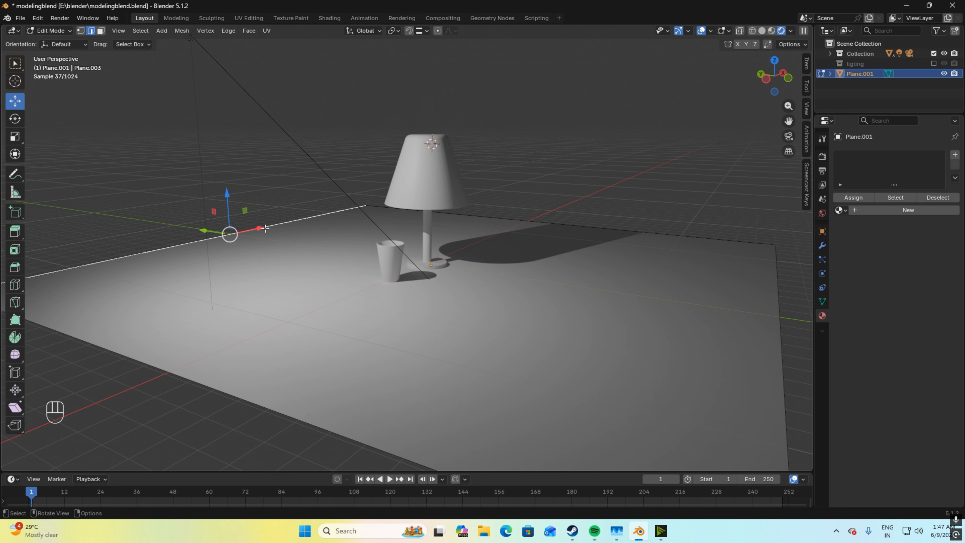
{"action": "key", "text": "e"}
{"action": "key", "text": "z"}
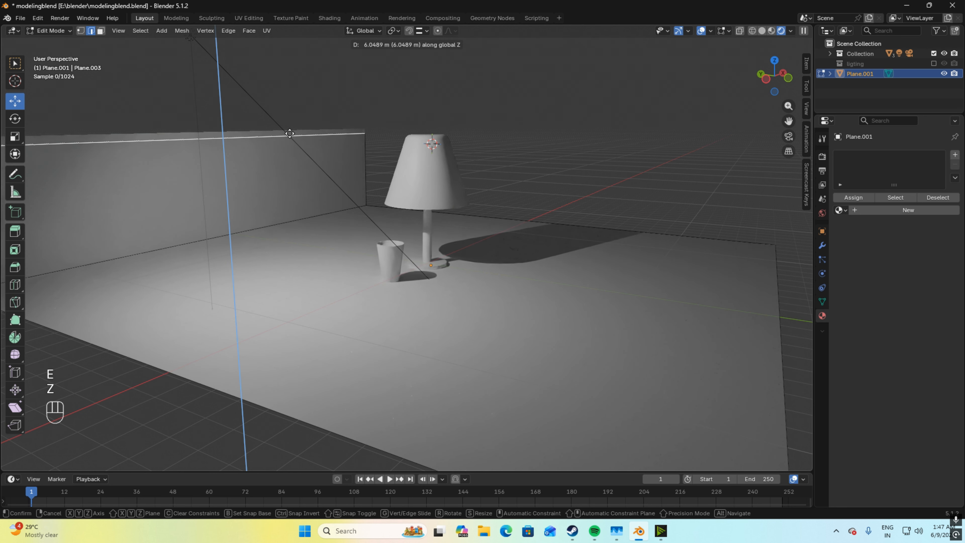
{"action": "left_click", "coordinate": [281, 87]}
Step: Bevel the edge between floor and back wall by about 0.39 m with 14 segments, and return to Object Mode
{"action": "key", "text": "ctrl+z"}
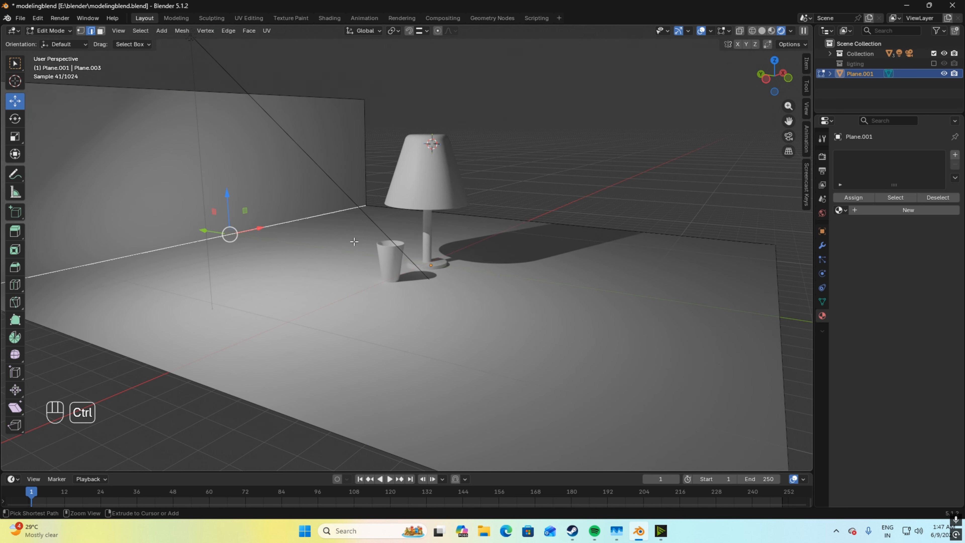
{"action": "key", "text": "ctrl+b"}
{"action": "scroll", "coordinate": [380, 243], "scroll_direction": "up", "scroll_amount": 13}
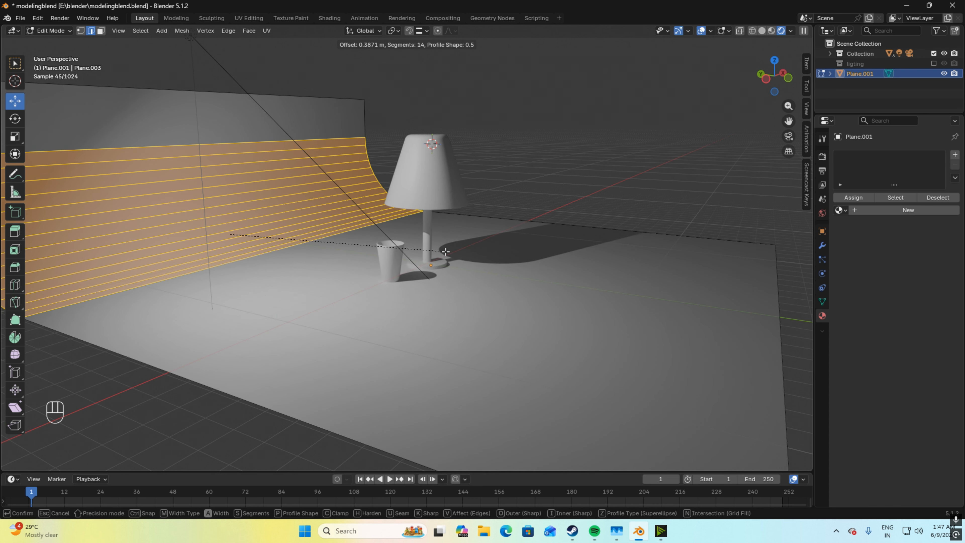
{"action": "left_click", "coordinate": [445, 251]}
{"action": "scroll", "coordinate": [441, 228], "scroll_direction": "down", "scroll_amount": 3}
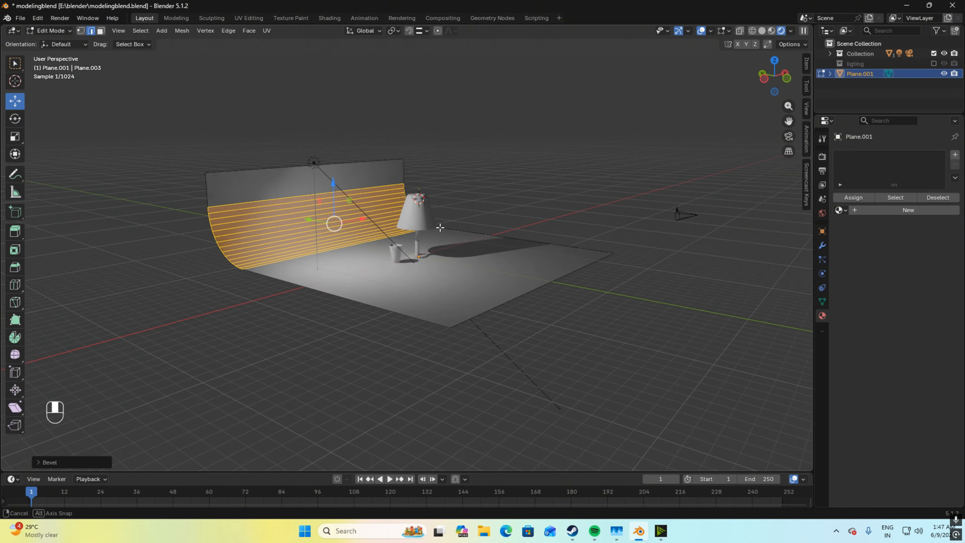
{"action": "middle_click_drag", "start_coordinate": [440, 228], "coordinate": [420, 229]}
{"action": "key", "text": "Tab"}
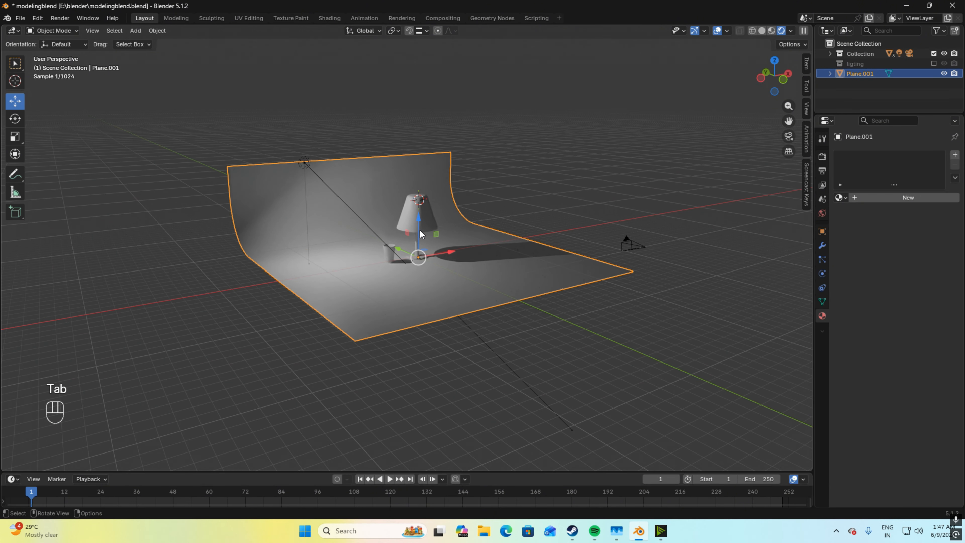
Step: Apply Shade Auto Smooth to the curved backdrop
{"action": "scroll", "coordinate": [340, 243], "scroll_direction": "up", "scroll_amount": 5}
{"action": "middle_click_drag", "start_coordinate": [340, 244], "coordinate": [295, 232]}
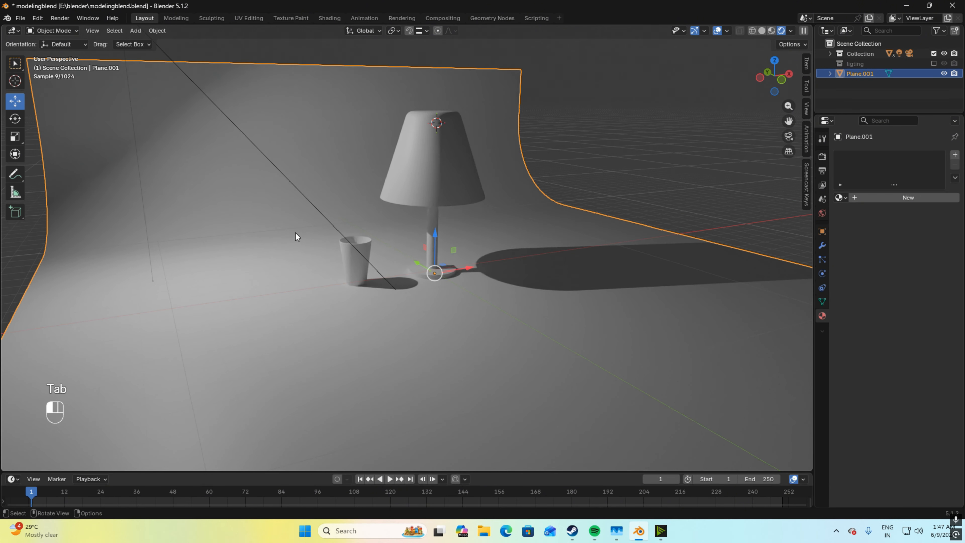
{"action": "right_click", "coordinate": [294, 232]}
{"action": "left_click", "coordinate": [294, 232]}
Step: Raise the backdrop's upper edge well above the frame in camera view, and return to Object Mode
{"action": "scroll", "coordinate": [384, 242], "scroll_direction": "down", "scroll_amount": 5}
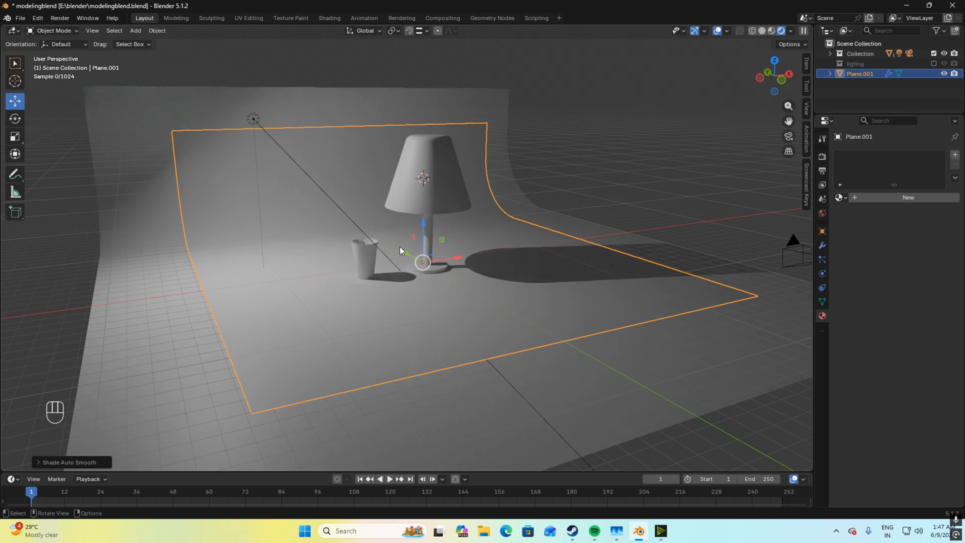
{"action": "left_click", "coordinate": [789, 136]}
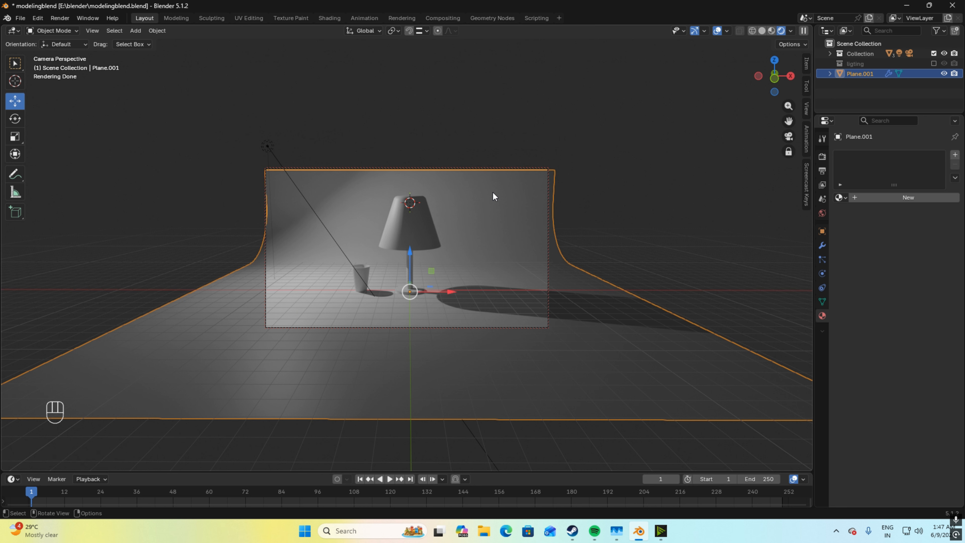
{"action": "key", "text": "Tab"}
{"action": "left_click", "coordinate": [451, 170]}
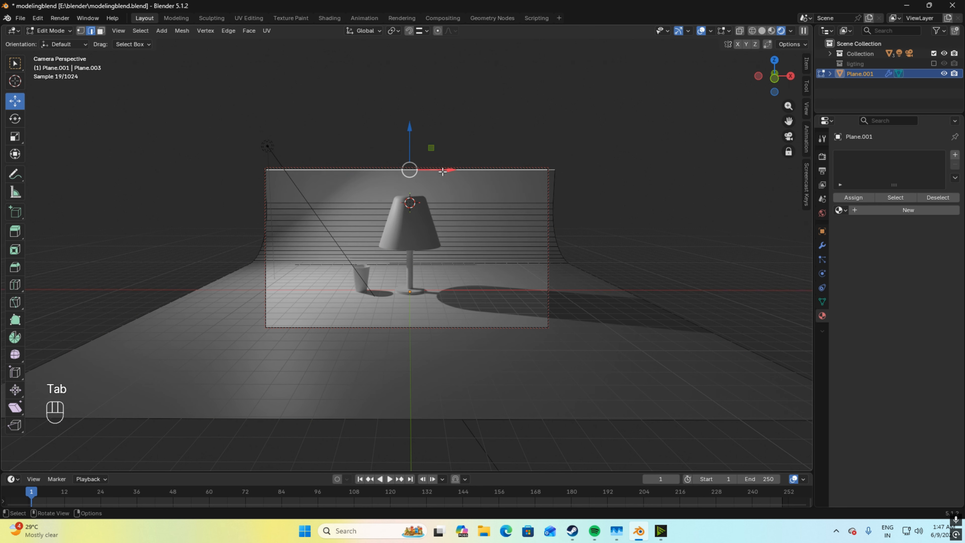
{"action": "left_click_drag", "start_coordinate": [413, 133], "coordinate": [414, 54]}
{"action": "left_click", "coordinate": [589, 172]}
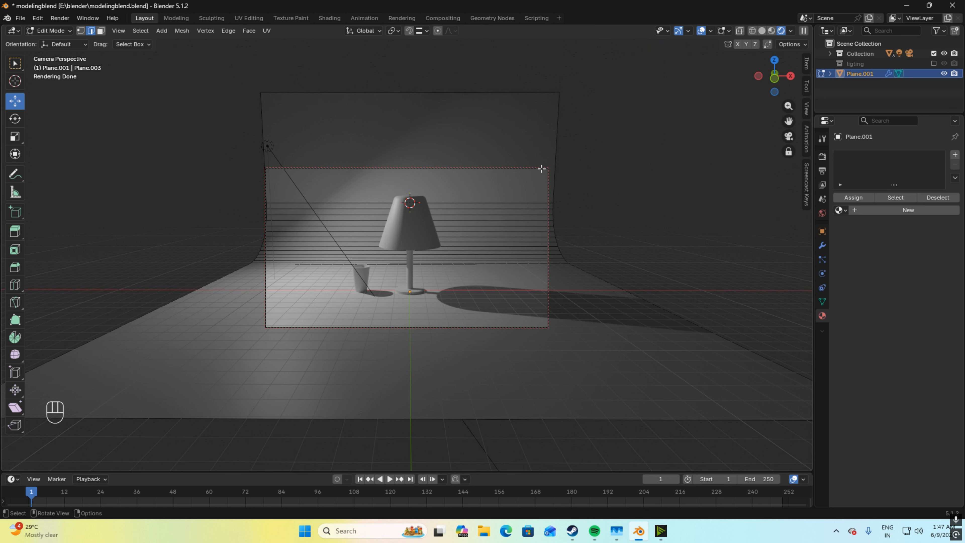
{"action": "key", "text": "Tab"}
Step: Widen the backdrop along X beyond both sides of the camera frame and slightly adjust the camera's angle
{"action": "key", "text": "s"}
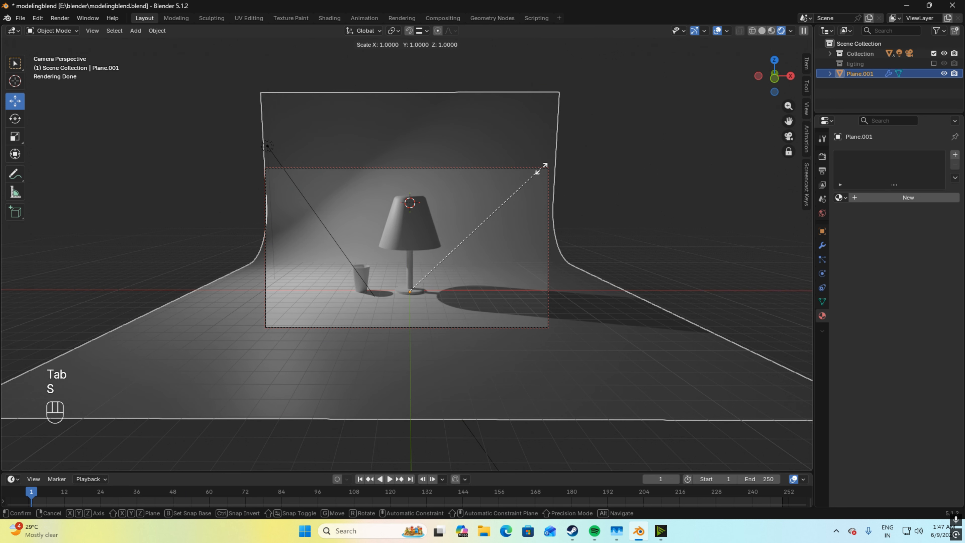
{"action": "key", "text": "x"}
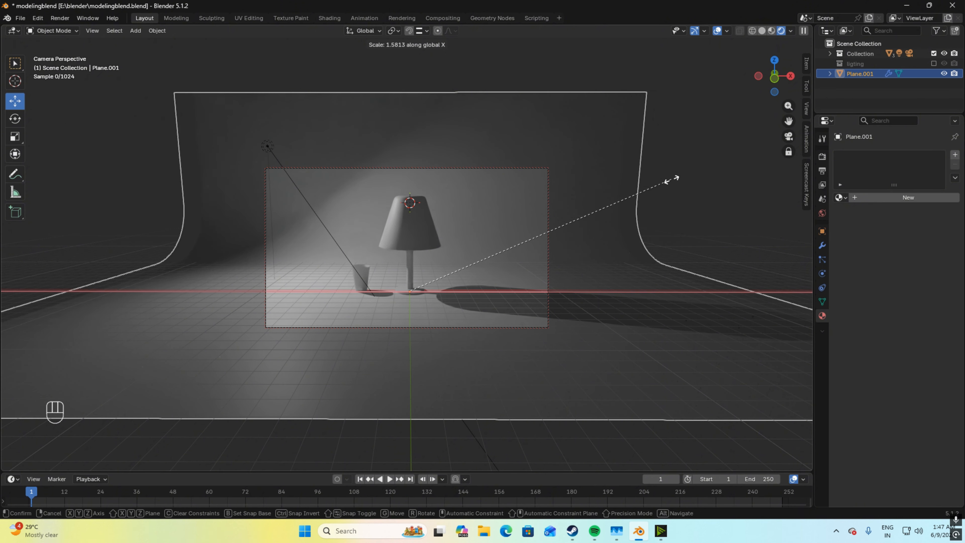
{"action": "left_click", "coordinate": [720, 164]}
{"action": "mouse_move", "coordinate": [721, 165]}
{"action": "middle_mouse_down"}
{"action": "mouse_move", "coordinate": [706, 167]}
{"action": "mouse_move", "coordinate": [712, 175]}
{"action": "middle_mouse_up"}
{"action": "left_click_drag", "start_coordinate": [788, 121], "coordinate": [793, 116]}
Step: Give the backdrop a new material and darken its base color to a grey with value 0.614
{"action": "left_click", "coordinate": [881, 197]}
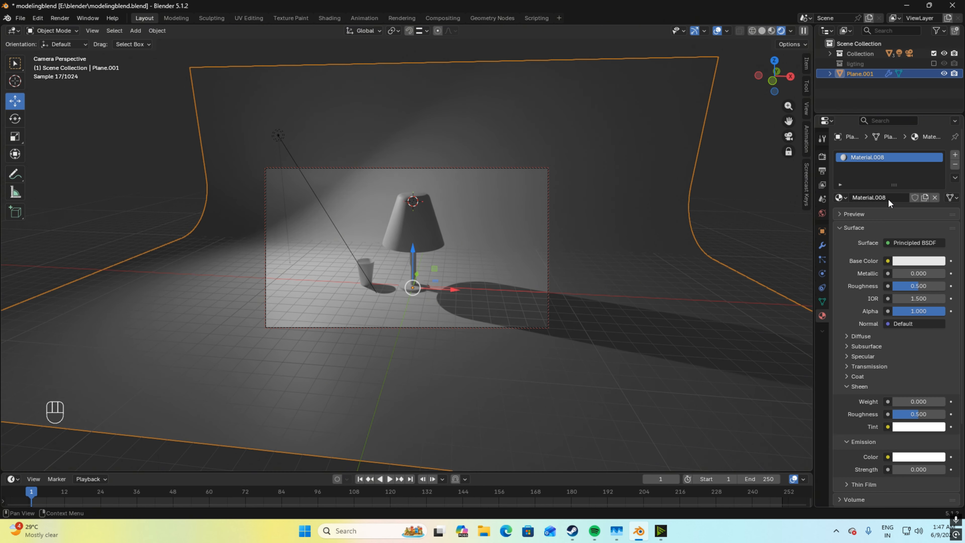
{"action": "left_click", "coordinate": [929, 263]}
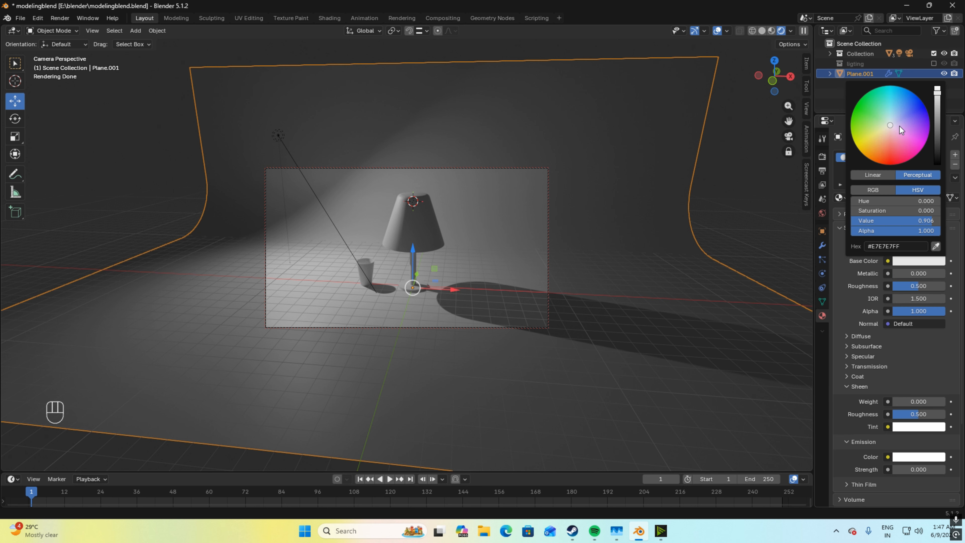
{"action": "left_click_drag", "start_coordinate": [937, 93], "coordinate": [937, 117]}
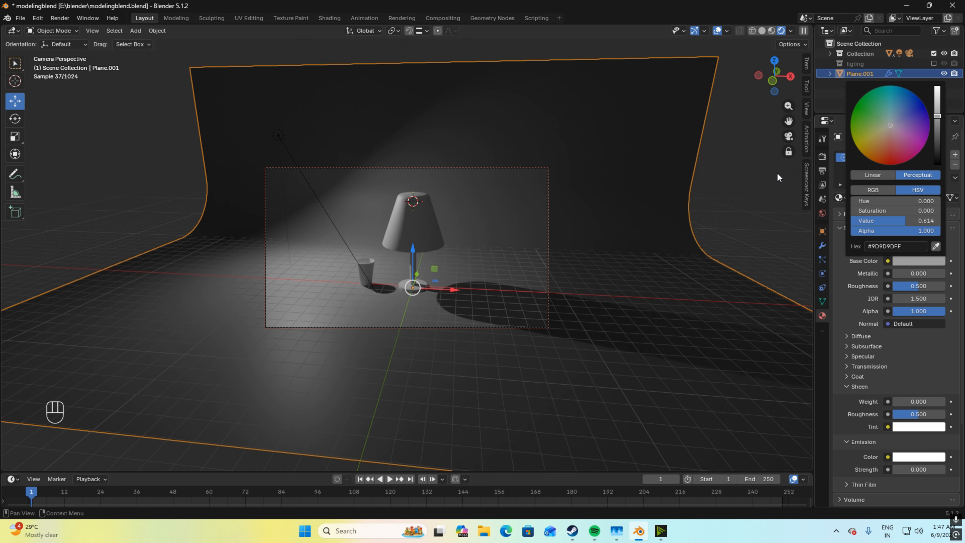
Step: Give the drinking glass a new material and name it "glass"
{"action": "left_click", "coordinate": [367, 272]}
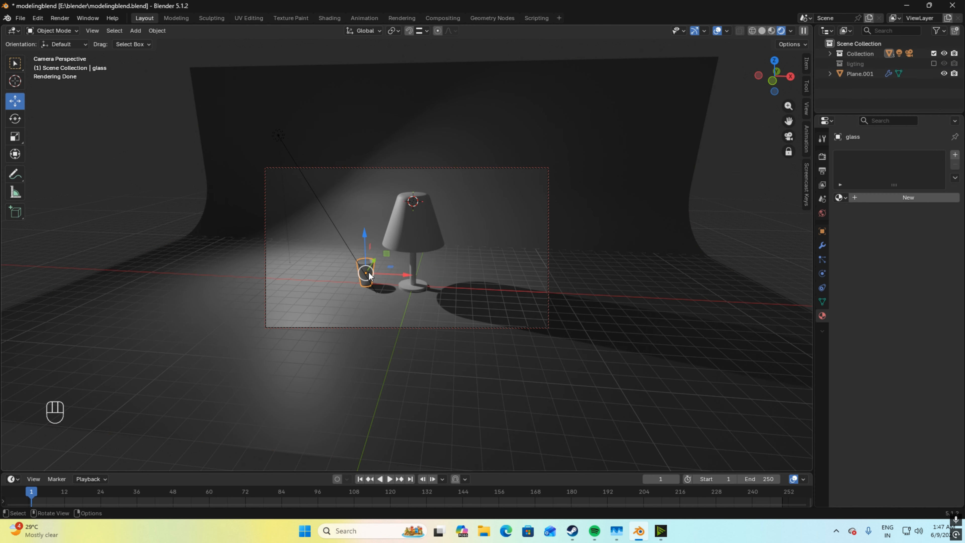
{"action": "left_click", "coordinate": [873, 197]}
{"action": "double_click", "coordinate": [871, 158]}
{"action": "key", "text": "BackSpace"}
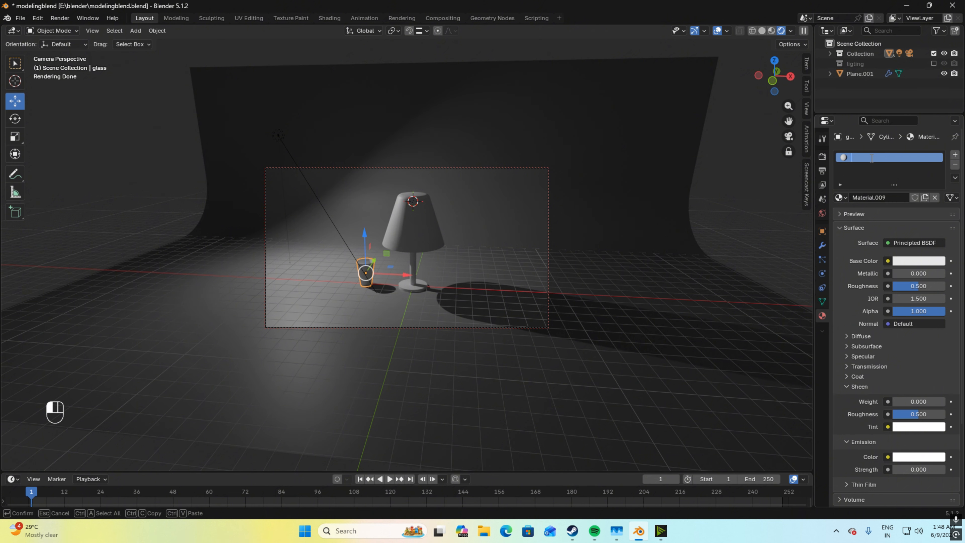
{"action": "type", "text": "glass"}
{"action": "key", "text": "Return"}
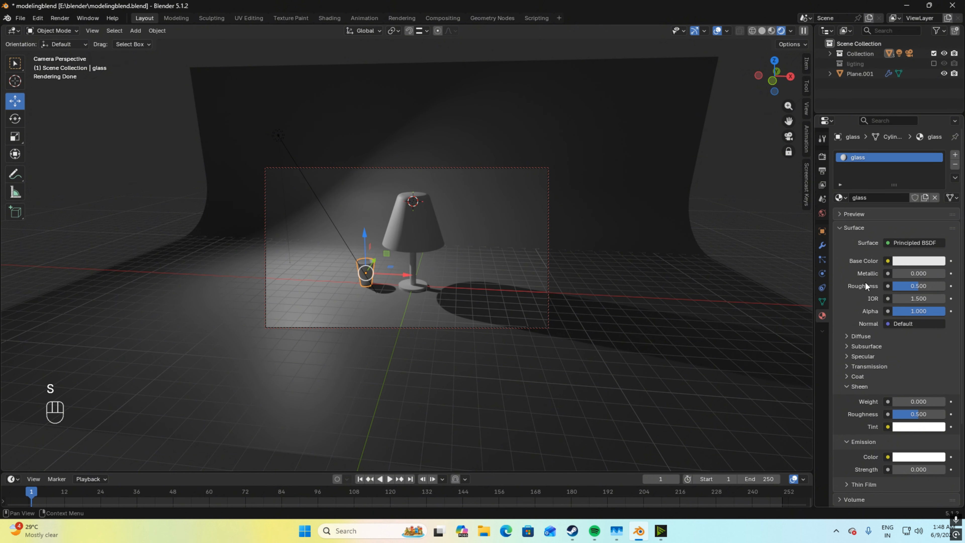
Step: Set the glass material's base color to pure white with value 1.000 and its roughness to 0.000
{"action": "left_click", "coordinate": [903, 262]}
{"action": "left_click", "coordinate": [905, 261]}
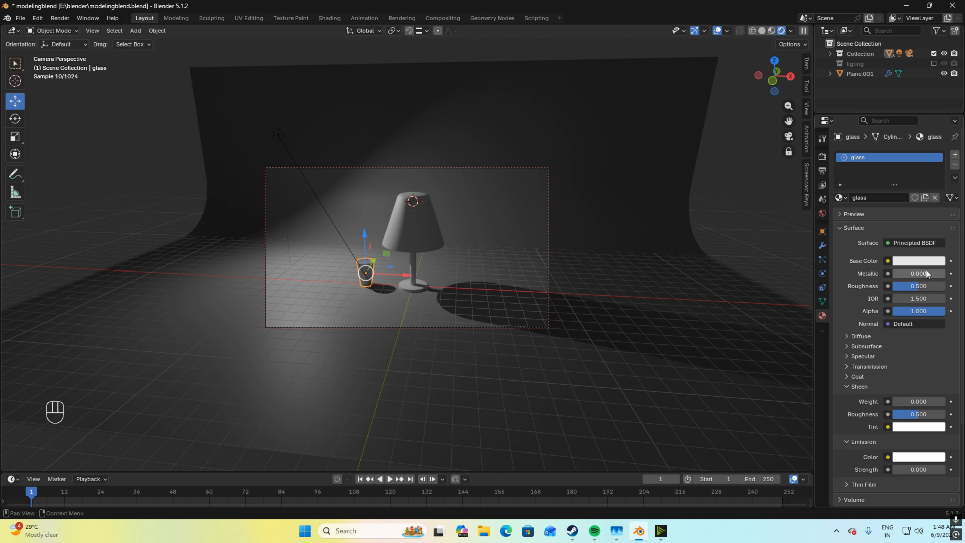
{"action": "left_click", "coordinate": [919, 260]}
{"action": "left_click_drag", "start_coordinate": [938, 114], "coordinate": [937, 87]}
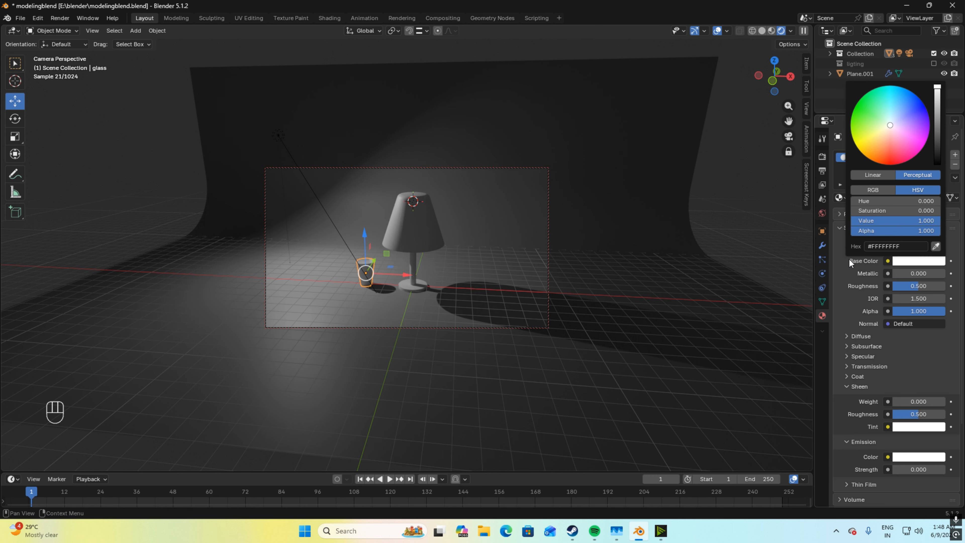
{"action": "left_click_drag", "start_coordinate": [915, 286], "coordinate": [889, 286]}
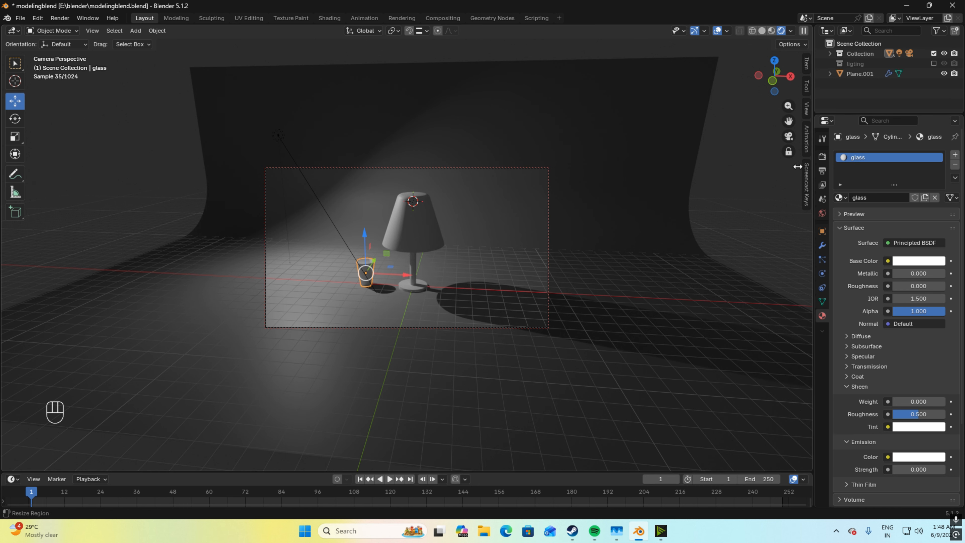
Step: Raise the drinking glass slightly along Z so its base sits on the backdrop floor
{"action": "middle_click_drag", "start_coordinate": [516, 272], "coordinate": [524, 275]}
{"action": "scroll", "coordinate": [524, 275], "scroll_direction": "up", "scroll_amount": 2}
{"action": "left_click_drag", "start_coordinate": [788, 121], "coordinate": [891, 45]}
{"action": "scroll", "coordinate": [404, 292], "scroll_direction": "up", "scroll_amount": 4}
{"action": "scroll", "coordinate": [404, 296], "scroll_direction": "up", "scroll_amount": 2}
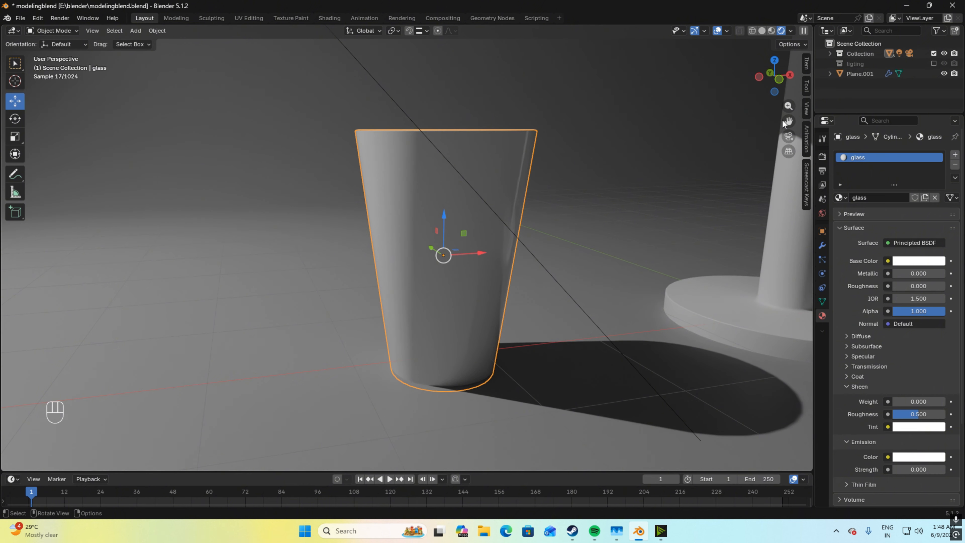
{"action": "left_click_drag", "start_coordinate": [783, 120], "coordinate": [774, 130]}
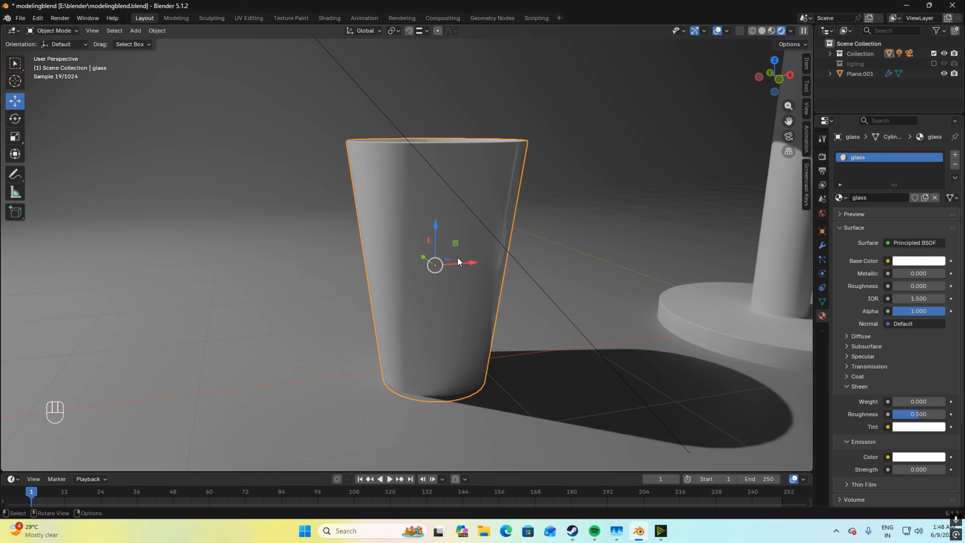
{"action": "left_click_drag", "start_coordinate": [437, 224], "coordinate": [572, 221], "text": "ctrl"}
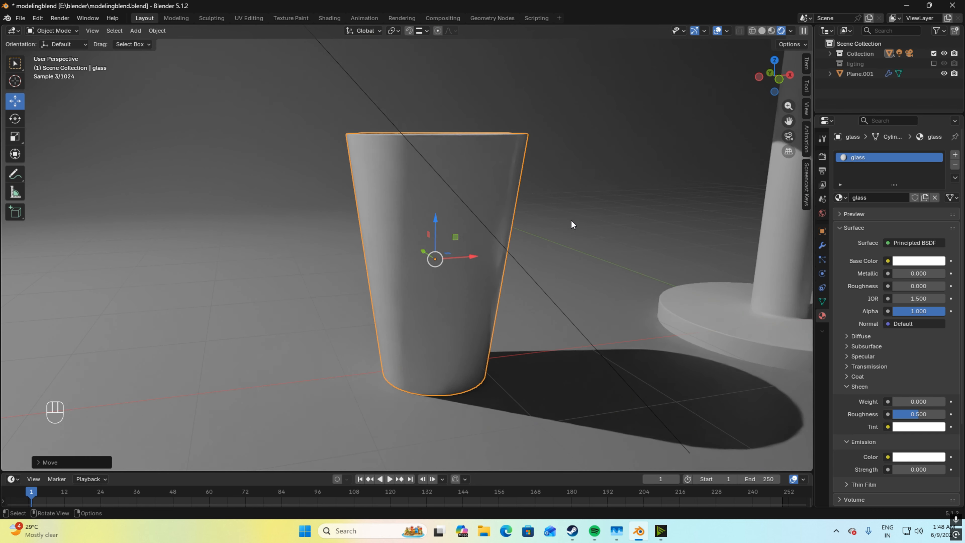
{"action": "left_click", "coordinate": [632, 223]}
{"action": "middle_click_drag", "start_coordinate": [633, 224], "coordinate": [624, 224]}
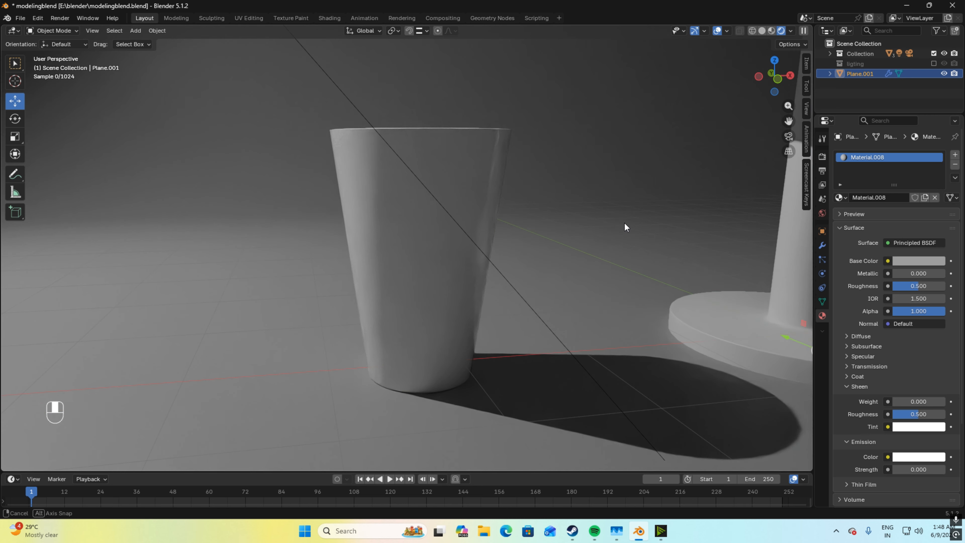
Step: Make the glass material see-through by setting its transmission weight to 1.000
{"action": "left_click", "coordinate": [427, 267]}
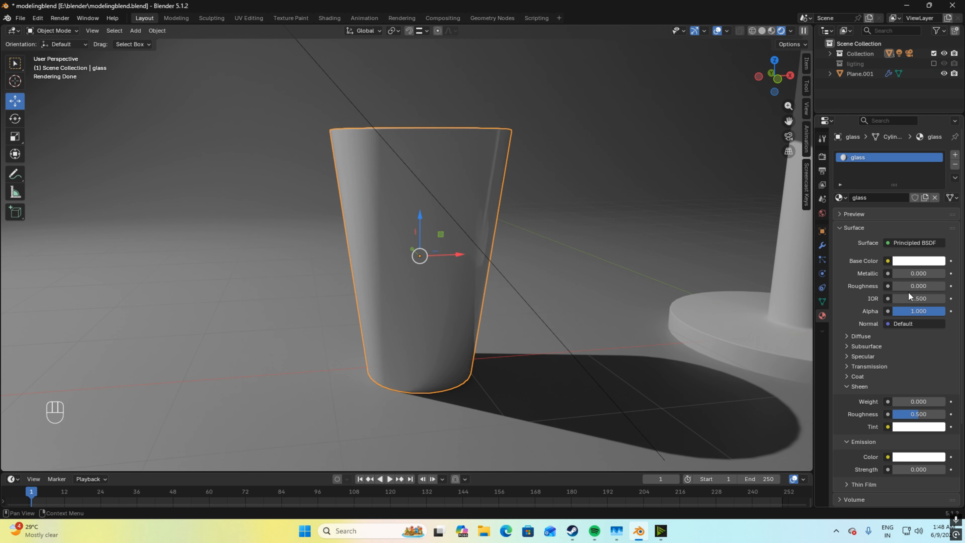
{"action": "scroll", "coordinate": [890, 343], "scroll_direction": "down", "scroll_amount": 4}
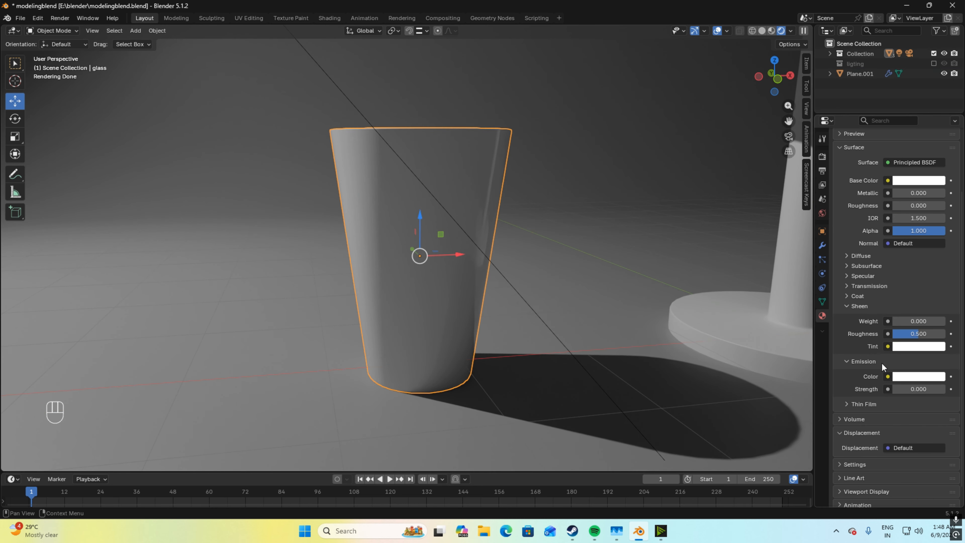
{"action": "scroll", "coordinate": [882, 367], "scroll_direction": "down", "scroll_amount": 1}
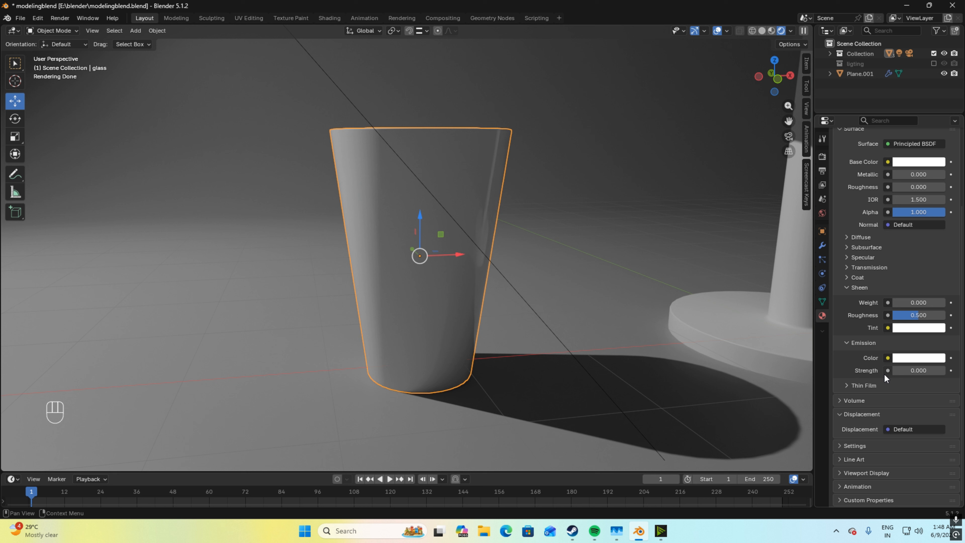
{"action": "left_click", "coordinate": [853, 270]}
{"action": "left_click_drag", "start_coordinate": [897, 282], "coordinate": [946, 283]}
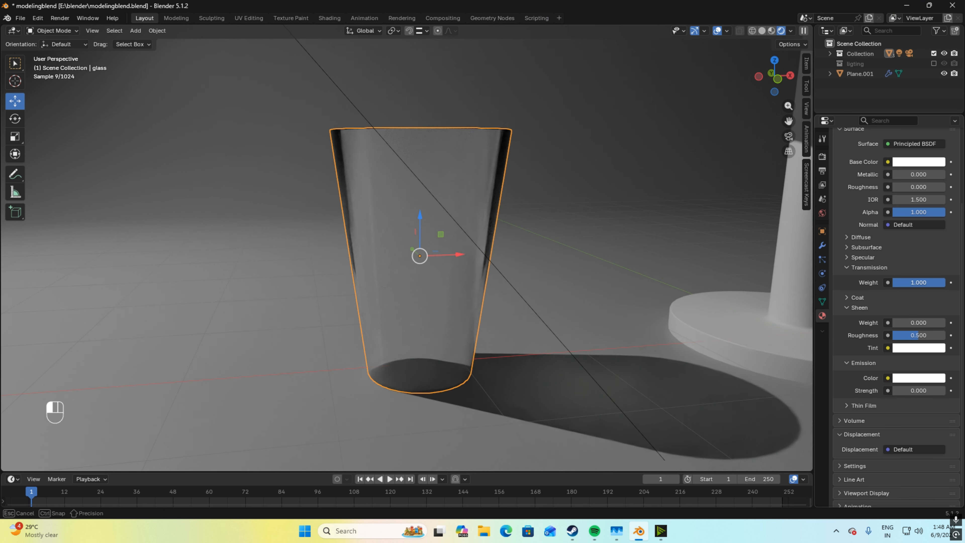
{"action": "mouse_move", "coordinate": [610, 280]}
{"action": "middle_mouse_down"}
{"action": "mouse_move", "coordinate": [609, 306]}
{"action": "mouse_move", "coordinate": [608, 285]}
{"action": "middle_mouse_up"}
{"action": "scroll", "coordinate": [608, 307], "scroll_direction": "down", "scroll_amount": 5}
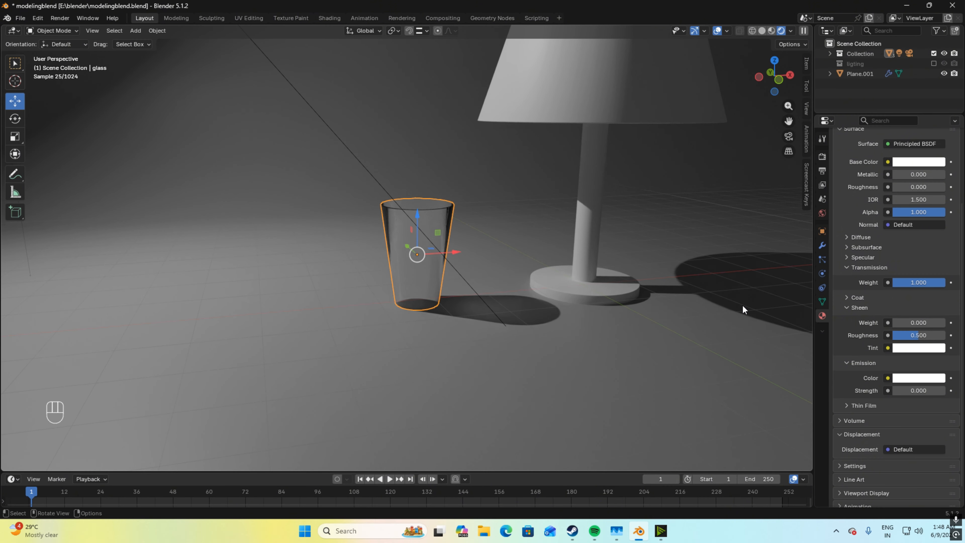
Step: Set the glass material's roughness to 0.094
{"action": "scroll", "coordinate": [879, 225], "scroll_direction": "up", "scroll_amount": 3}
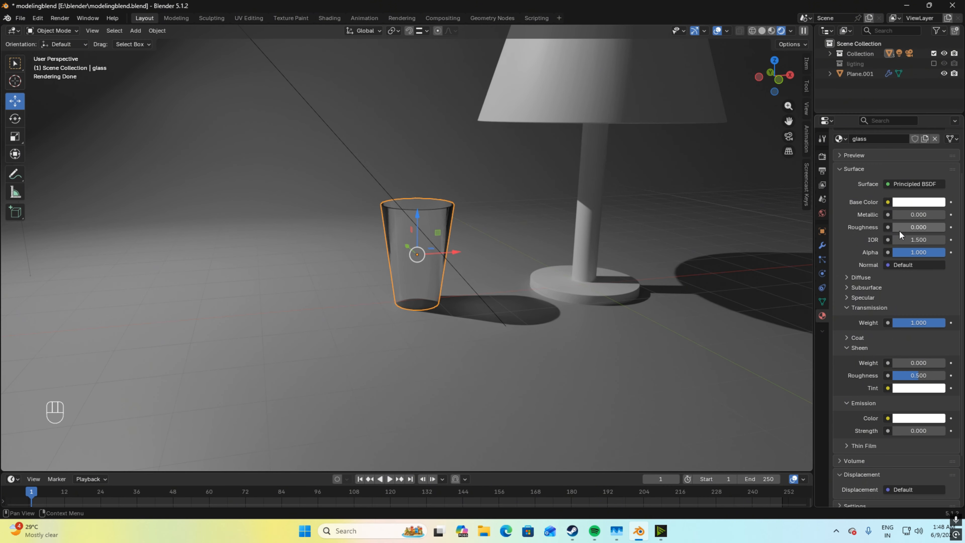
{"action": "left_click_drag", "start_coordinate": [899, 230], "coordinate": [907, 230]}
{"action": "left_click", "coordinate": [772, 207]}
Step: Fine-tune the drinking glass's height along Z against the backdrop floor
{"action": "middle_click_drag", "start_coordinate": [635, 252], "coordinate": [609, 252]}
{"action": "scroll", "coordinate": [642, 273], "scroll_direction": "up", "scroll_amount": 3}
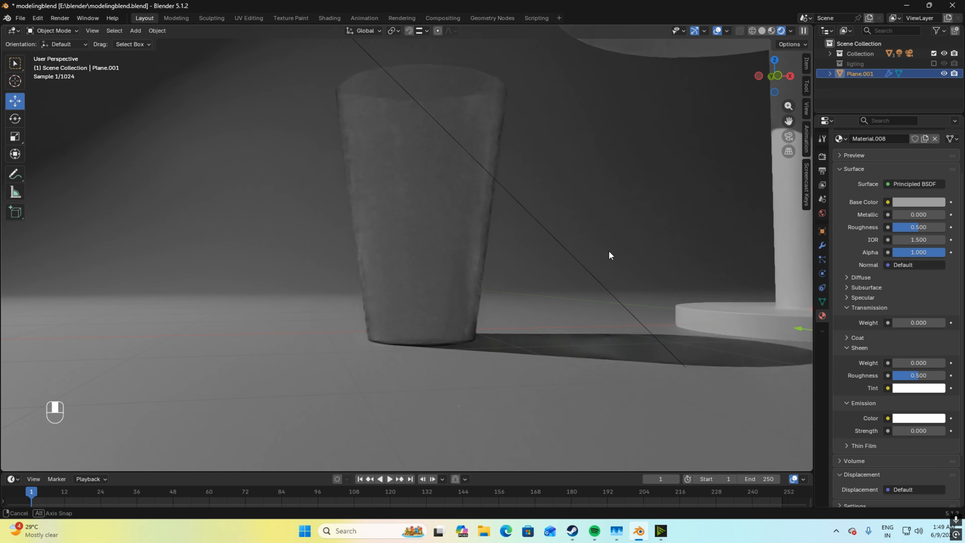
{"action": "left_click", "coordinate": [437, 240]}
{"action": "key", "text": "g"}
{"action": "key", "text": "z"}
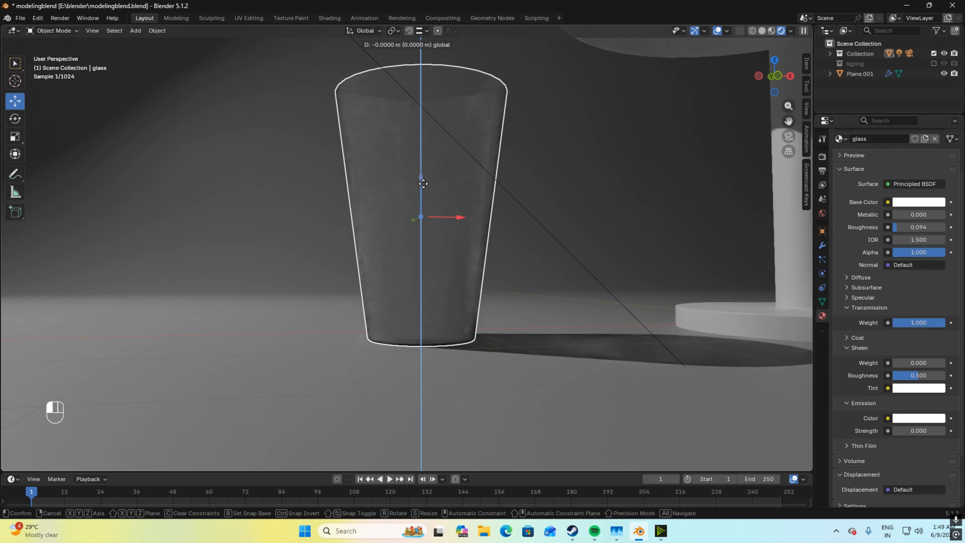
{"action": "left_click", "coordinate": [422, 184]}
{"action": "scroll", "coordinate": [478, 254], "scroll_direction": "down", "scroll_amount": 3}
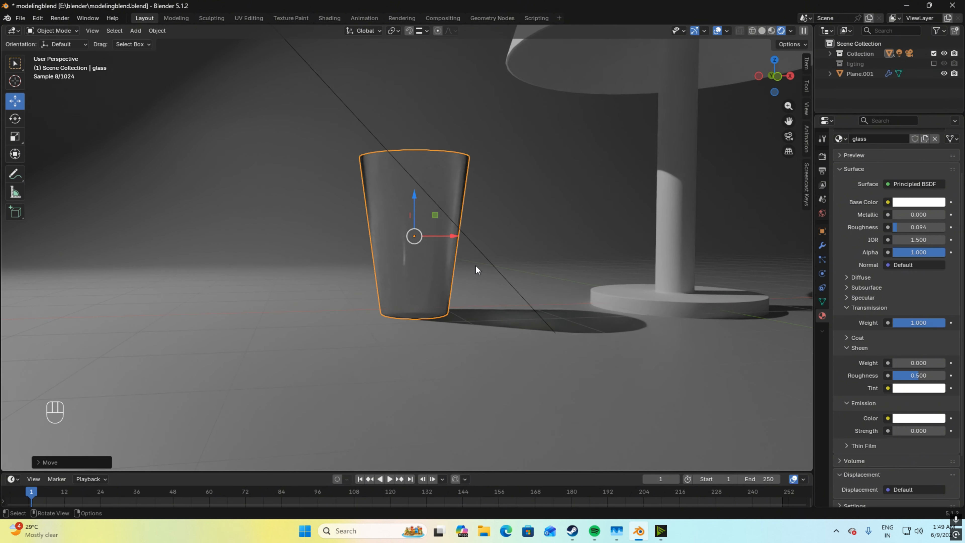
{"action": "middle_click_drag", "start_coordinate": [469, 292], "coordinate": [531, 258]}
{"action": "scroll", "coordinate": [519, 271], "scroll_direction": "down", "scroll_amount": 3}
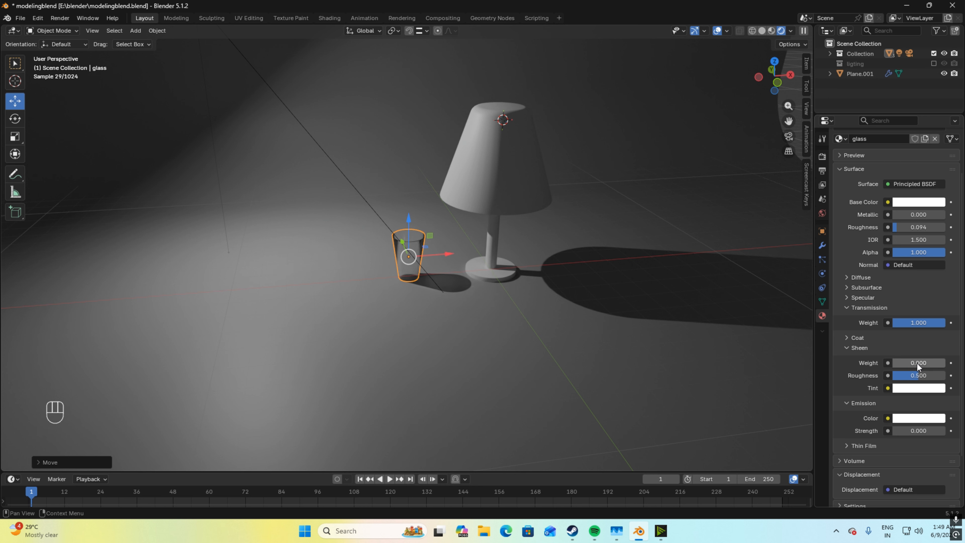
Step: Set the glass material's sheen weight to 0.311 and check the glass up close
{"action": "mouse_move", "coordinate": [907, 361]}
{"action": "left_mouse_down"}
{"action": "mouse_move", "coordinate": [930, 362]}
{"action": "mouse_move", "coordinate": [909, 363]}
{"action": "left_mouse_up"}
{"action": "scroll", "coordinate": [850, 382], "scroll_direction": "down", "scroll_amount": 2}
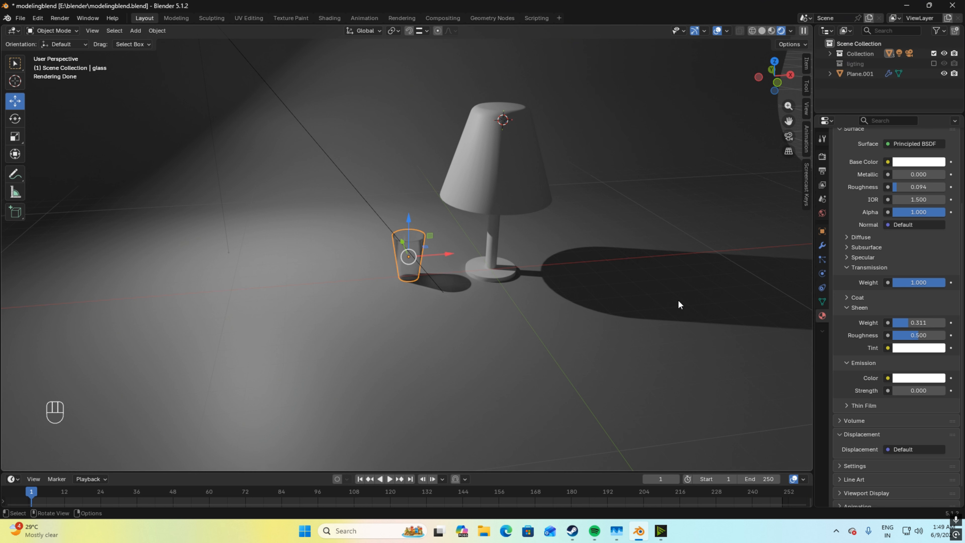
{"action": "scroll", "coordinate": [677, 303], "scroll_direction": "up", "scroll_amount": 2}
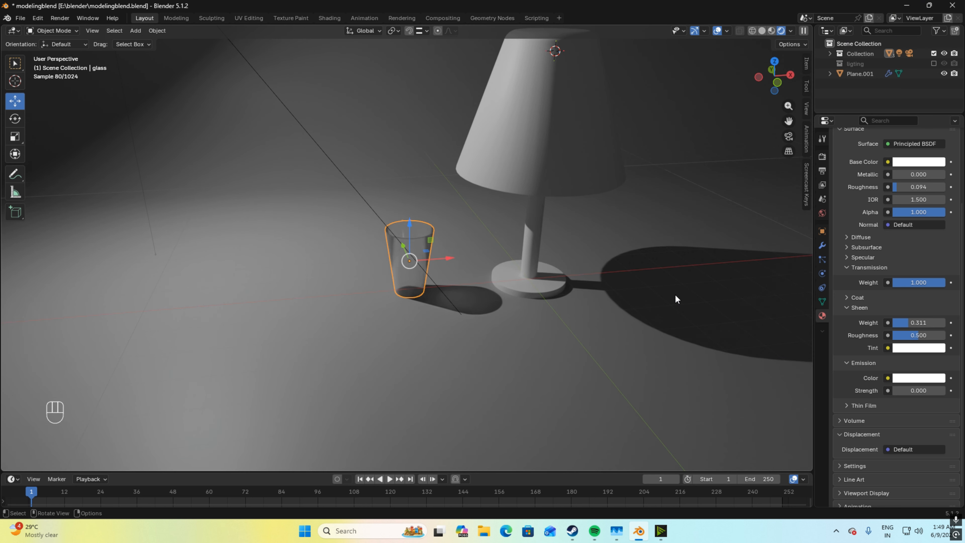
{"action": "scroll", "coordinate": [674, 296], "scroll_direction": "up", "scroll_amount": 2}
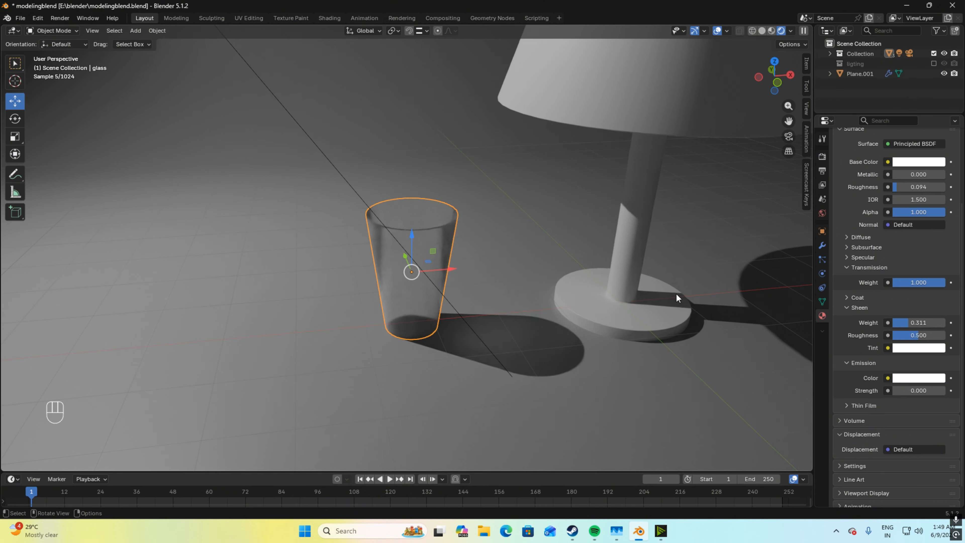
{"action": "scroll", "coordinate": [705, 272], "scroll_direction": "down", "scroll_amount": 3}
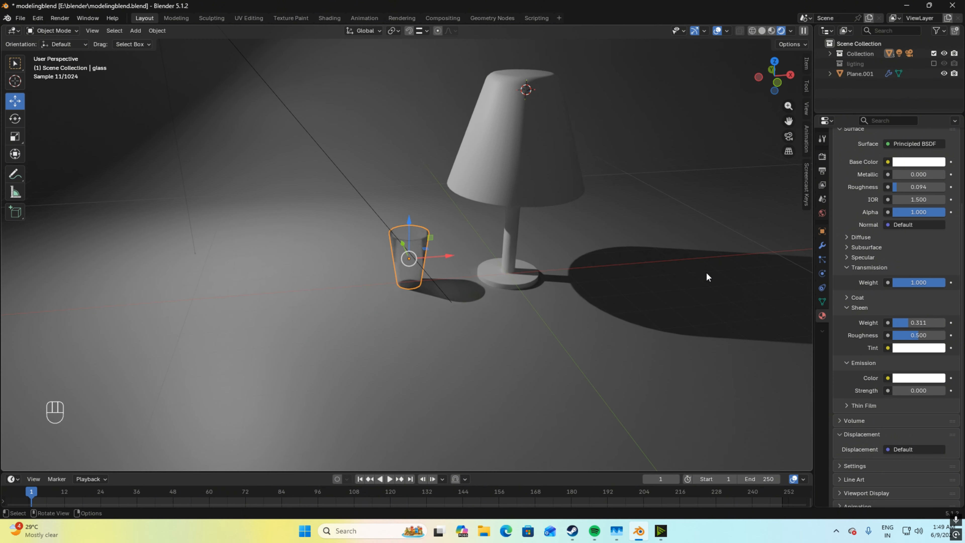
Step: Give the lamp's base and stem a new material and name it "metal"
{"action": "left_click", "coordinate": [505, 243]}
{"action": "left_click", "coordinate": [881, 199]}
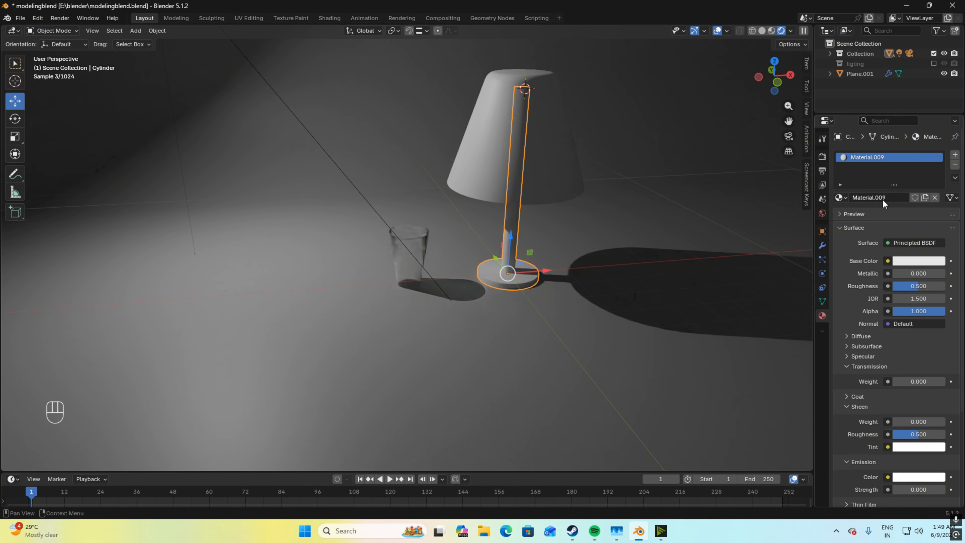
{"action": "double_click", "coordinate": [886, 159]}
{"action": "key", "text": "BackSpace"}
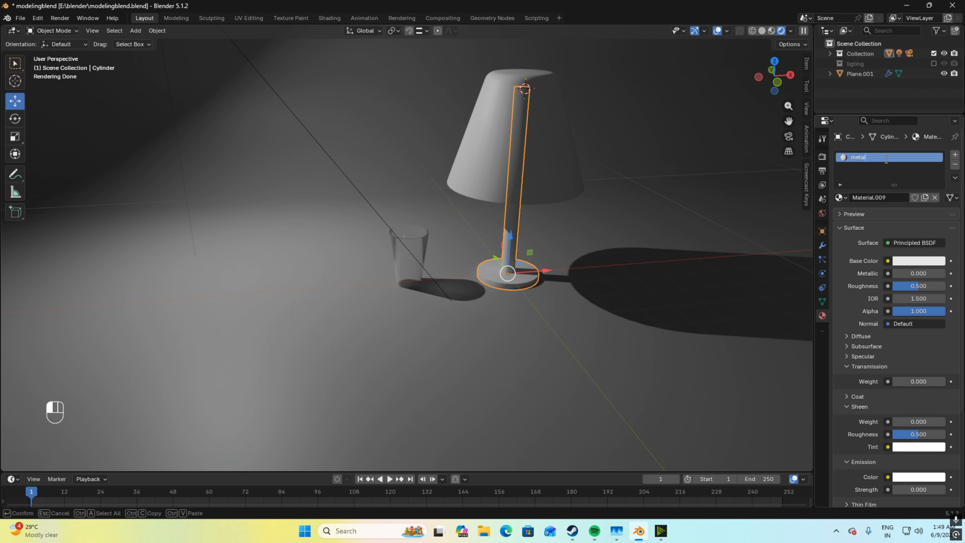
{"action": "type", "text": "metal"}
{"action": "key", "text": "Return"}
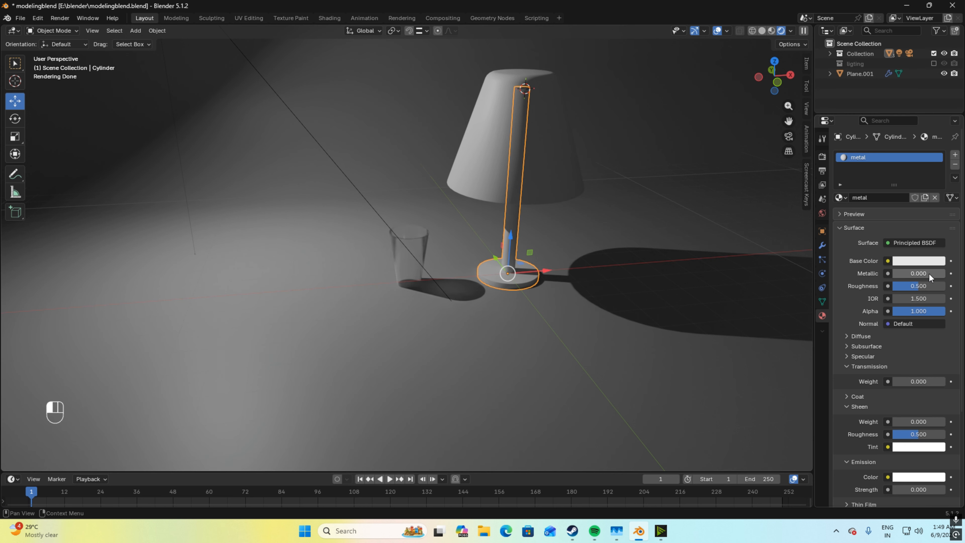
Step: Set the metal material's metallic value to 1.000 and darken its base color to a grey with value 0.728
{"action": "left_click_drag", "start_coordinate": [928, 272], "coordinate": [943, 270]}
{"action": "left_click", "coordinate": [929, 263]}
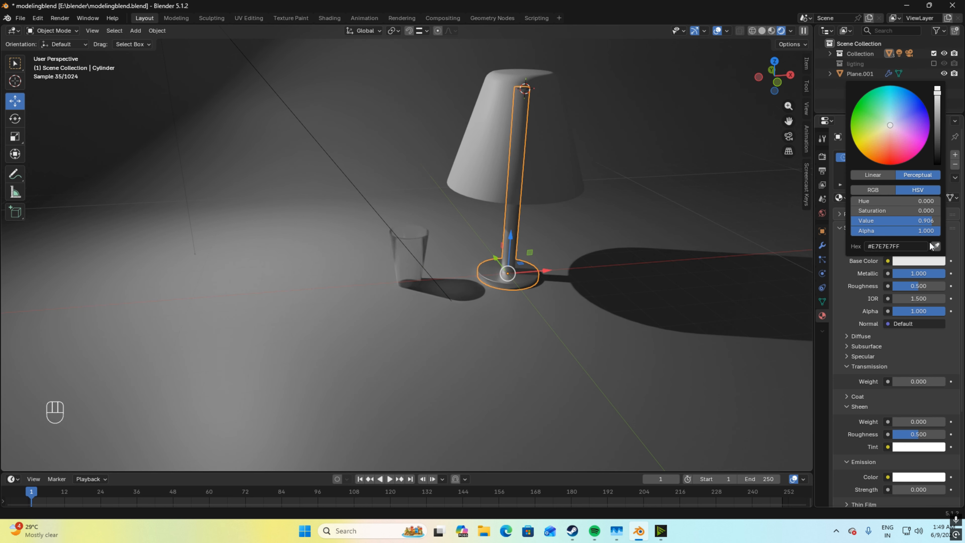
{"action": "left_click_drag", "start_coordinate": [937, 94], "coordinate": [937, 107]}
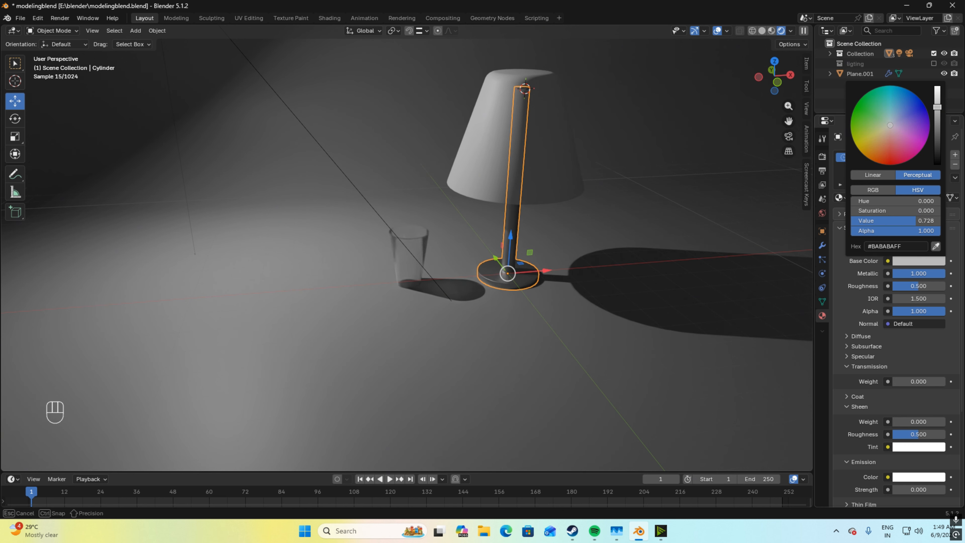
Step: Lower the metal material's roughness to about 0.179 for a shinier lamp stand
{"action": "middle_click_drag", "start_coordinate": [741, 184], "coordinate": [733, 179]}
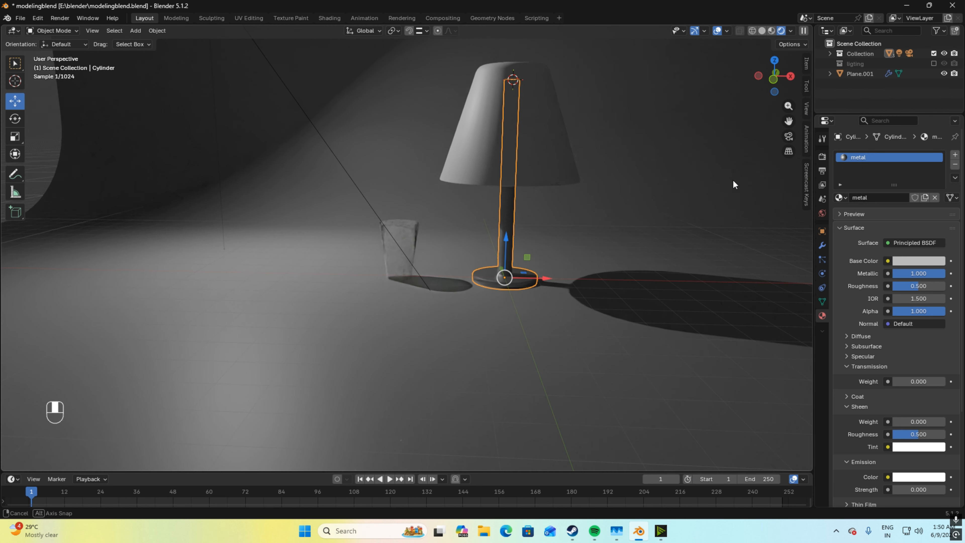
{"action": "left_click_drag", "start_coordinate": [938, 287], "coordinate": [925, 287]}
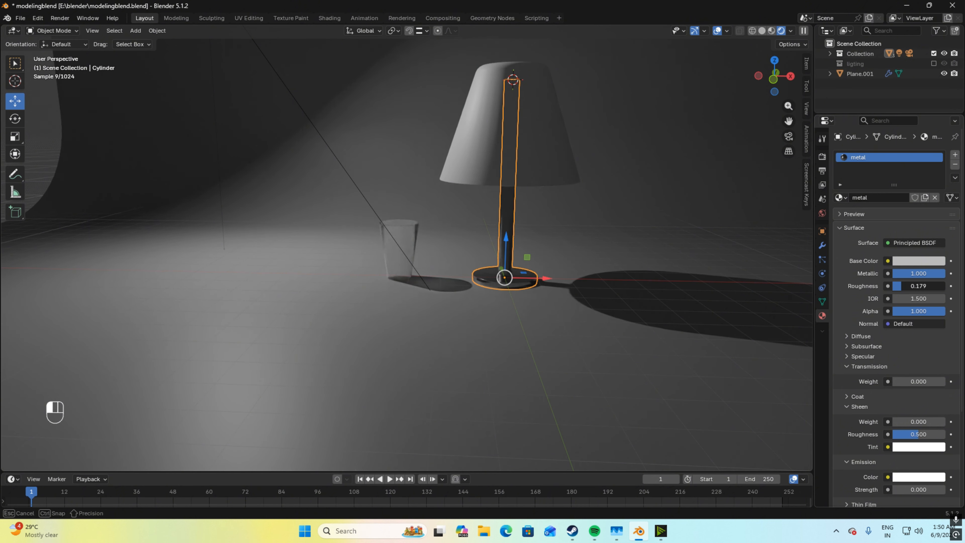
{"action": "left_click", "coordinate": [697, 257]}
{"action": "scroll", "coordinate": [696, 257], "scroll_direction": "down", "scroll_amount": 2}
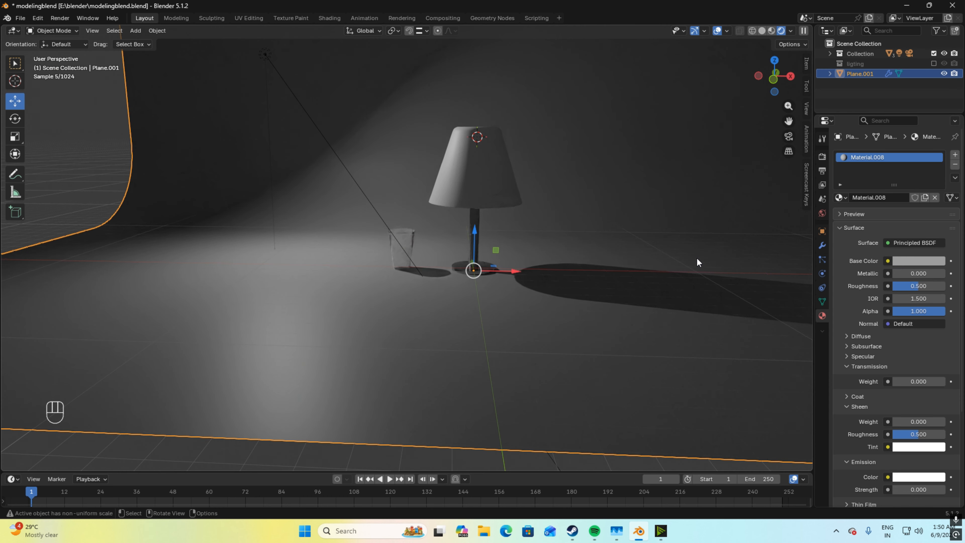
Step: Give the lampshade a new material and name it "lamp"
{"action": "middle_click_drag", "start_coordinate": [604, 222], "coordinate": [608, 230]}
{"action": "scroll", "coordinate": [608, 230], "scroll_direction": "up", "scroll_amount": 1}
{"action": "left_click", "coordinate": [526, 188]}
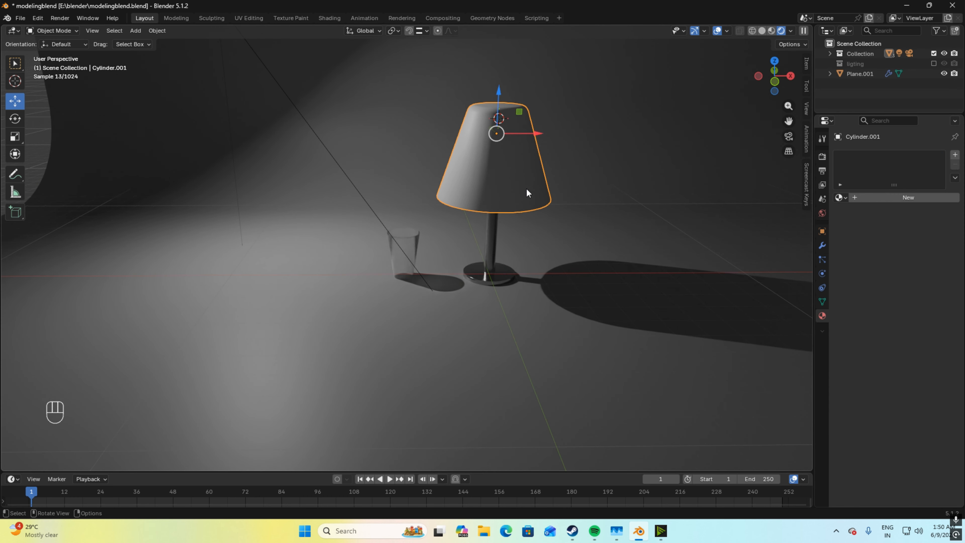
{"action": "left_click", "coordinate": [884, 200]}
{"action": "left_click", "coordinate": [915, 260]}
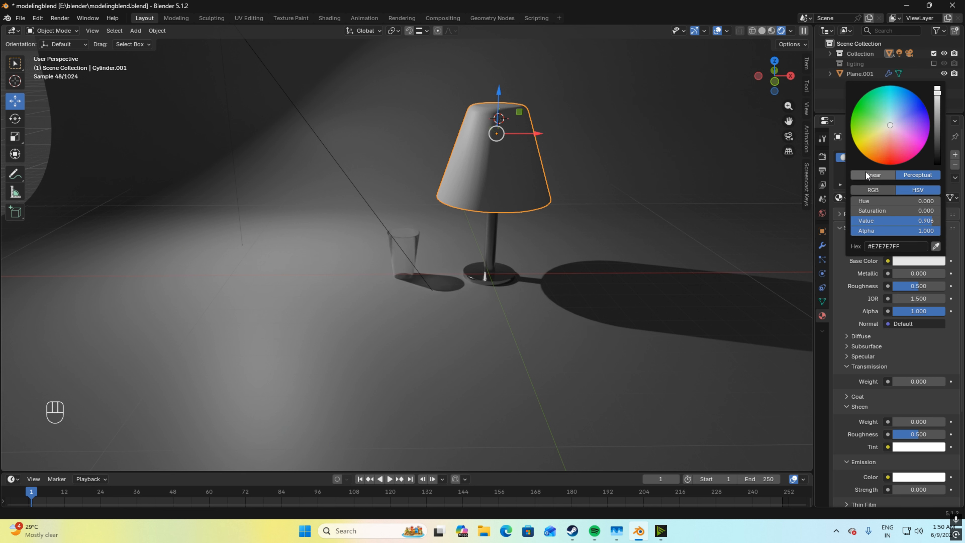
{"action": "double_click", "coordinate": [864, 157]}
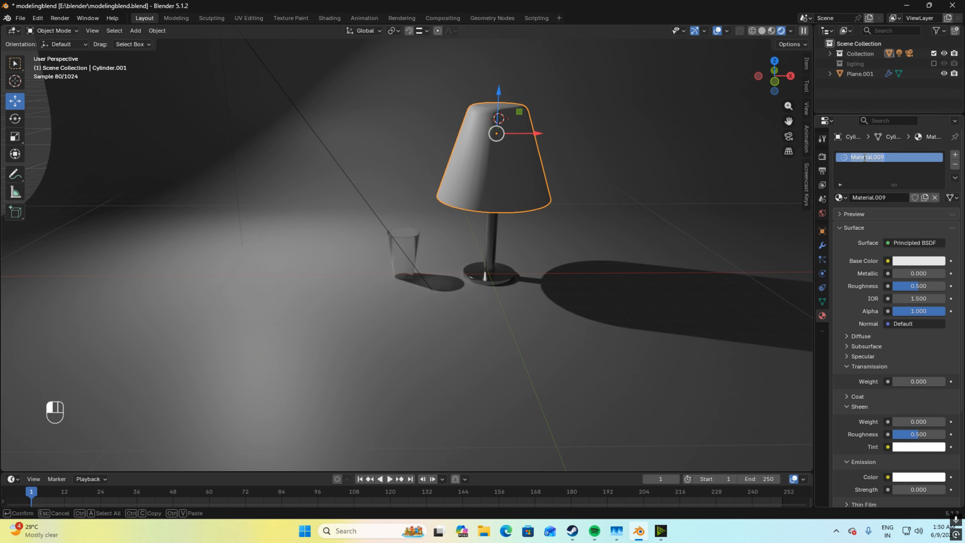
{"action": "key", "text": "BackSpace"}
{"action": "key", "text": "Return"}
Step: Set the lamp material's base color to light blue #BED9E7 and, in the Shading workspace, its roughness to 0.127
{"action": "left_click", "coordinate": [910, 260]}
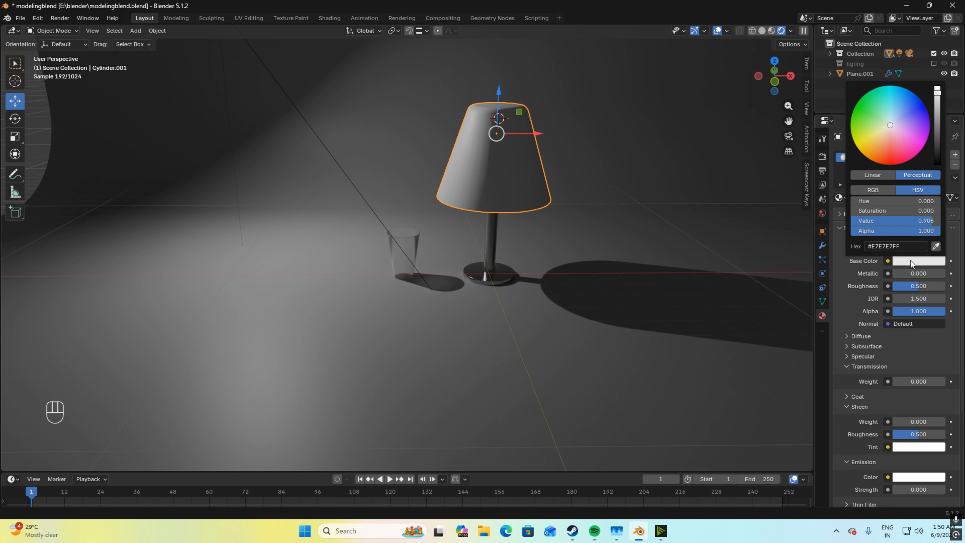
{"action": "mouse_move", "coordinate": [888, 125]}
{"action": "left_mouse_down"}
{"action": "mouse_move", "coordinate": [883, 137]}
{"action": "mouse_move", "coordinate": [892, 119]}
{"action": "left_mouse_up"}
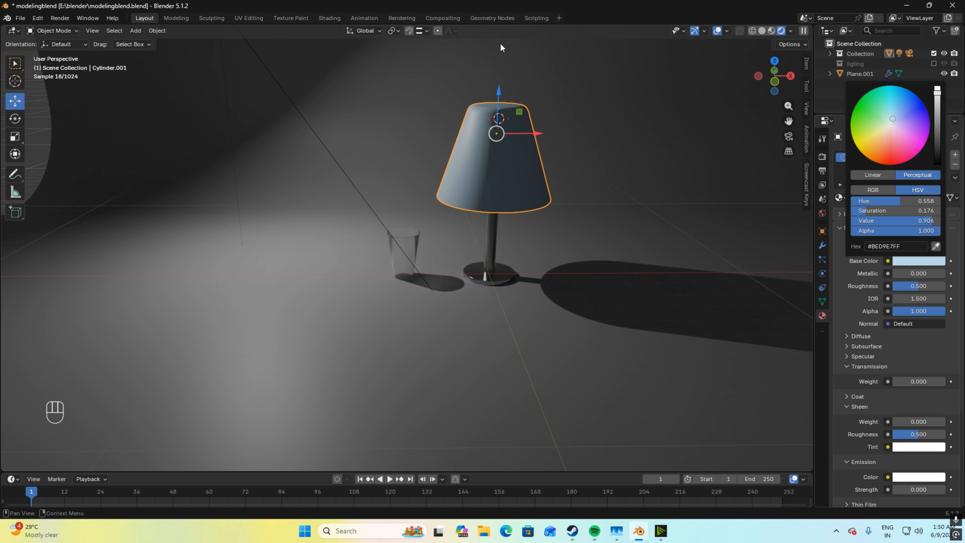
{"action": "left_click", "coordinate": [330, 18]}
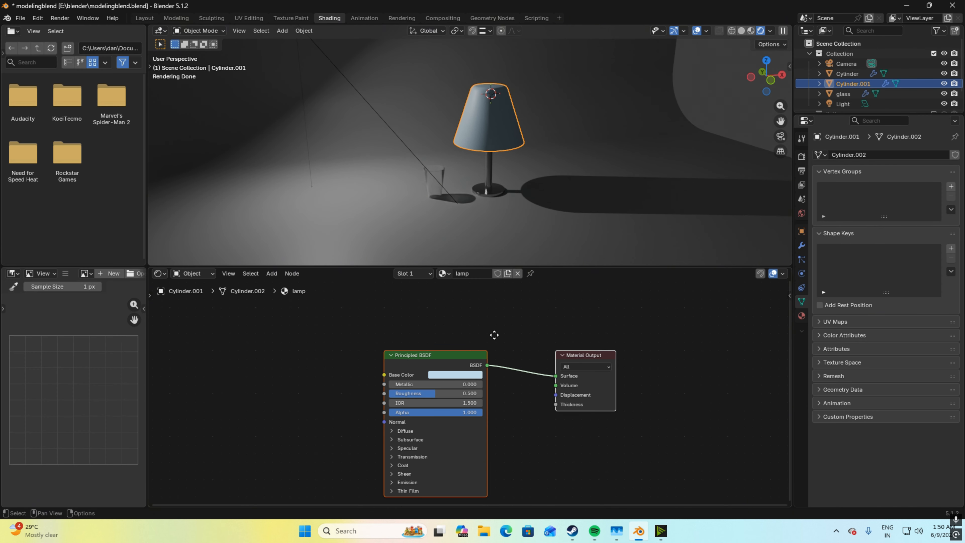
{"action": "middle_click_drag", "start_coordinate": [494, 335], "coordinate": [497, 337]}
{"action": "left_click_drag", "start_coordinate": [436, 393], "coordinate": [403, 396]}
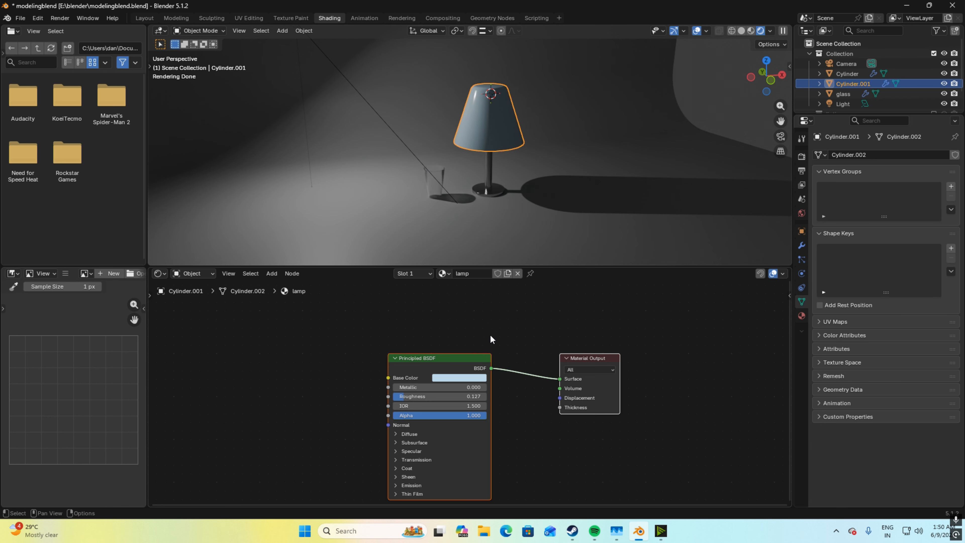
Step: Add a Translucent BSDF node above the Principled BSDF in the lamp material
{"action": "key", "text": "shift+a"}
{"action": "mouse_move", "coordinate": [473, 369]}
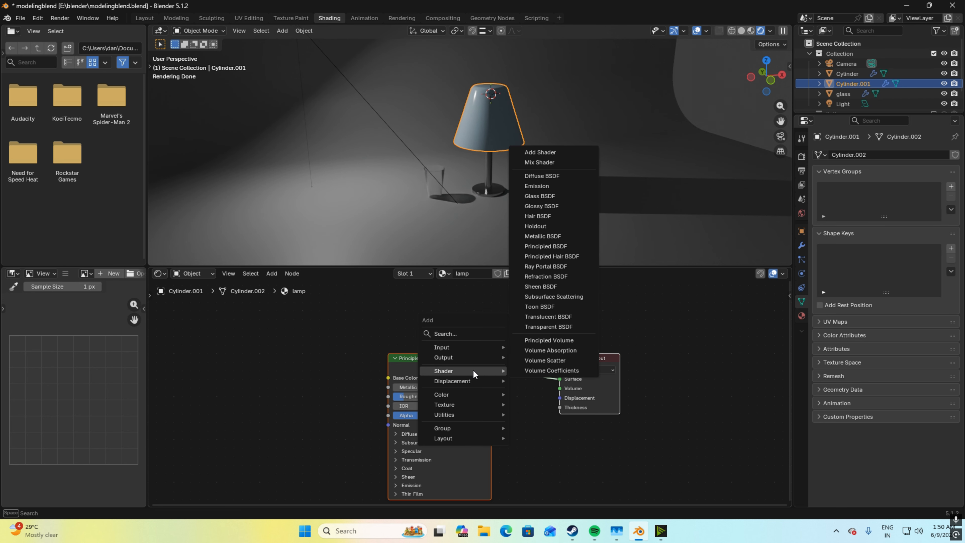
{"action": "left_click", "coordinate": [549, 316]}
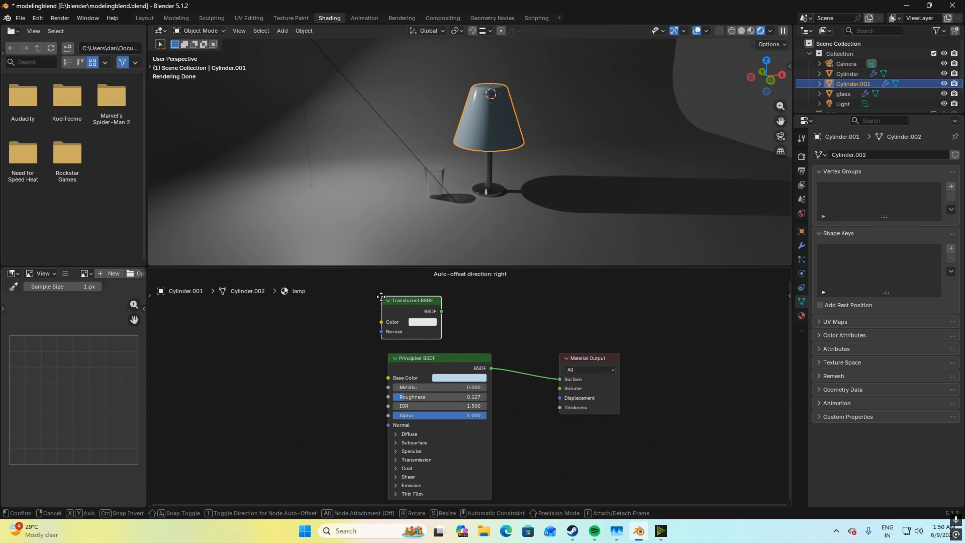
{"action": "left_click", "coordinate": [381, 297]}
Step: Insert a Mix Shader between the Principled BSDF and Material Output, and connect the Translucent BSDF to its first shader input
{"action": "key", "text": "shift+a"}
{"action": "mouse_move", "coordinate": [447, 350]}
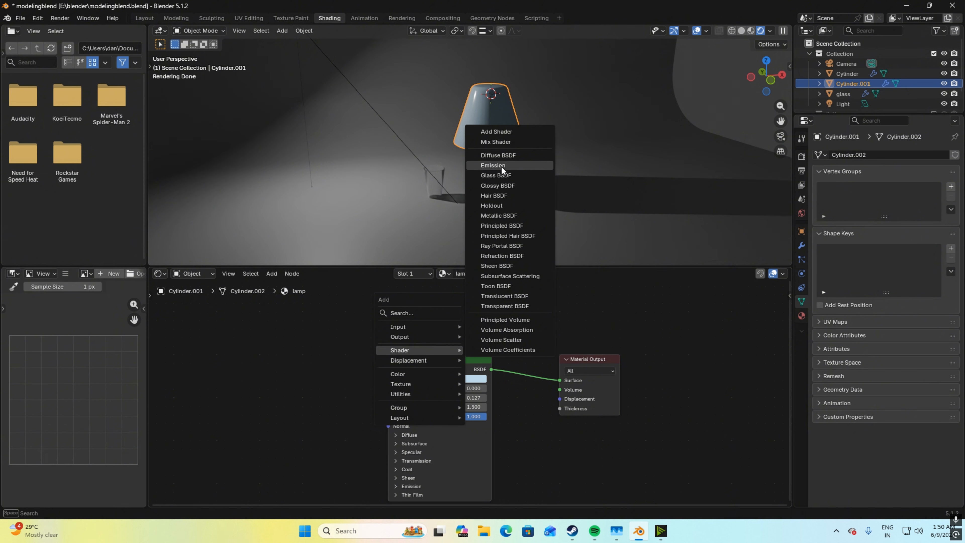
{"action": "left_click", "coordinate": [495, 142]}
{"action": "left_click", "coordinate": [515, 197]}
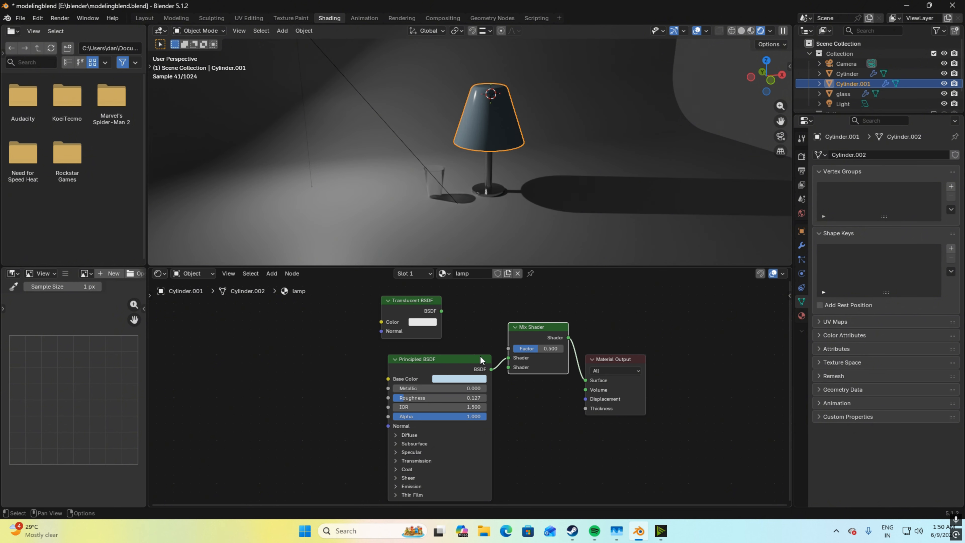
{"action": "left_click_drag", "start_coordinate": [448, 310], "coordinate": [508, 358]}
Step: Try slightly different Mix Shader factors on the lampshade and return the factor to 0.500
{"action": "scroll", "coordinate": [509, 190], "scroll_direction": "up", "scroll_amount": 6}
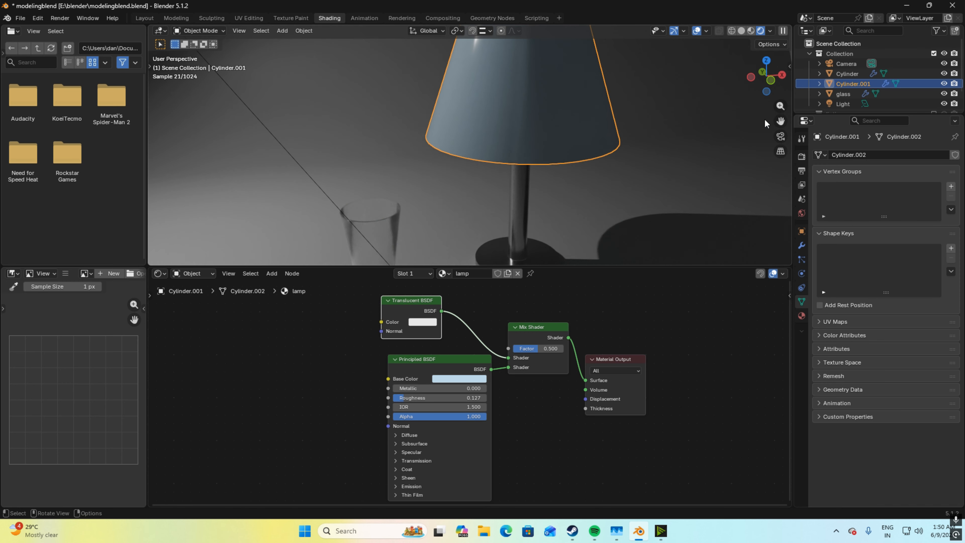
{"action": "left_click_drag", "start_coordinate": [780, 120], "coordinate": [761, 172]}
{"action": "scroll", "coordinate": [636, 172], "scroll_direction": "down", "scroll_amount": 2}
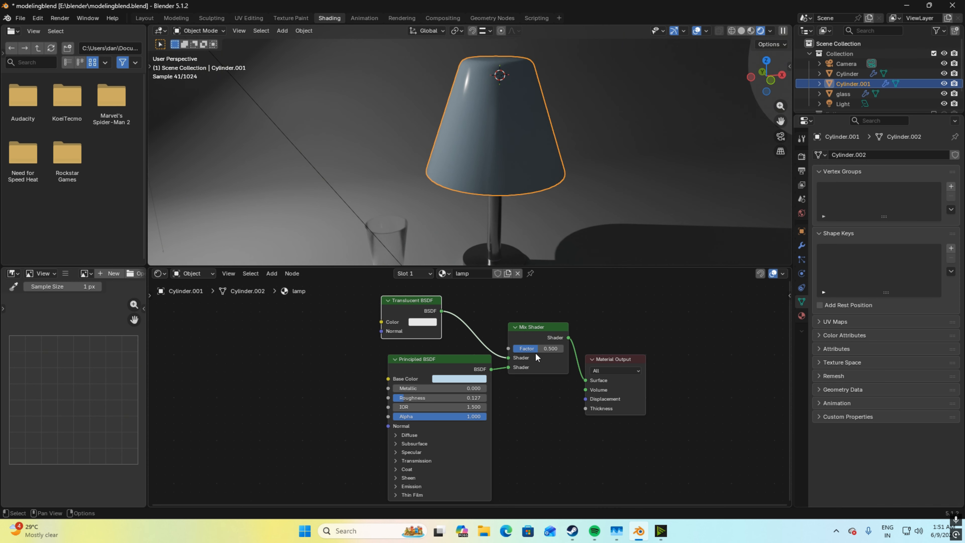
{"action": "mouse_move", "coordinate": [535, 349]}
{"action": "left_mouse_down"}
{"action": "mouse_move", "coordinate": [509, 349]}
{"action": "mouse_move", "coordinate": [527, 349]}
{"action": "left_mouse_up"}
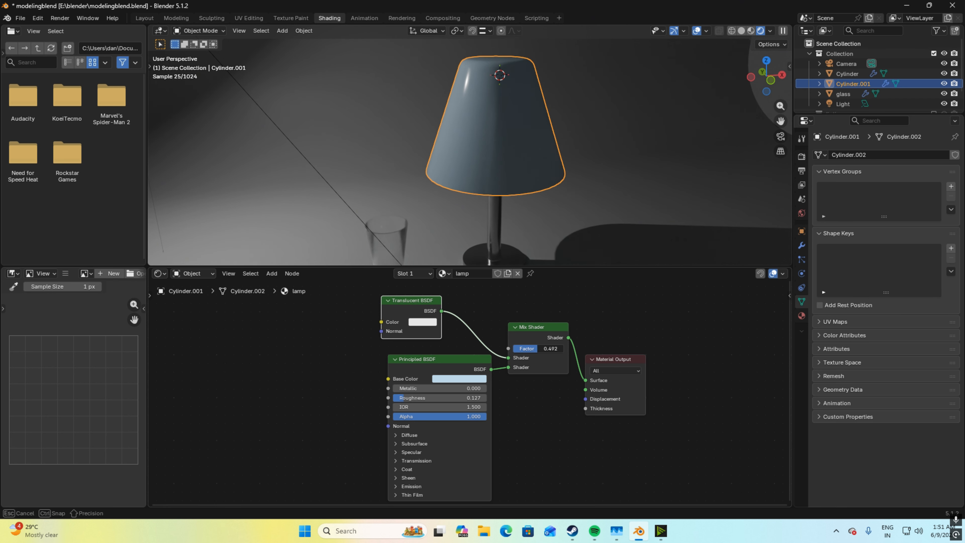
{"action": "left_click_drag", "start_coordinate": [532, 348], "coordinate": [532, 349]}
Step: Match the Translucent BSDF's color to the Principled BSDF's light blue base color by sampling it
{"action": "left_click", "coordinate": [414, 322]}
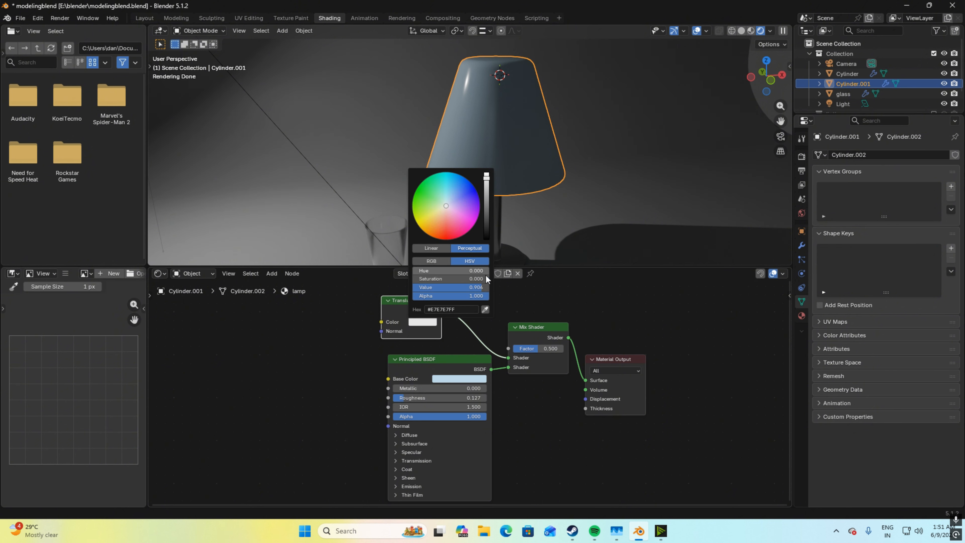
{"action": "left_click", "coordinate": [485, 310]}
{"action": "left_click", "coordinate": [460, 379]}
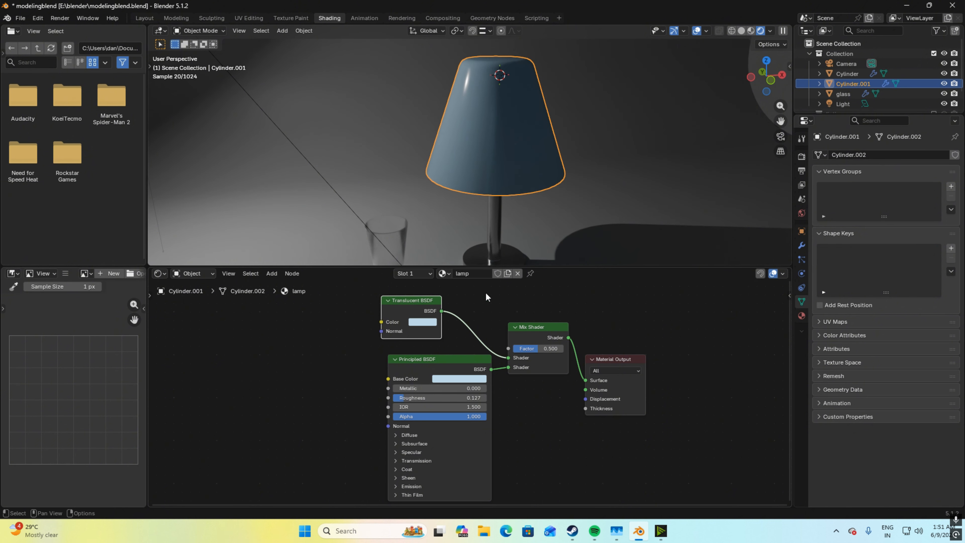
{"action": "left_click", "coordinate": [760, 99]}
{"action": "scroll", "coordinate": [627, 186], "scroll_direction": "down", "scroll_amount": 3}
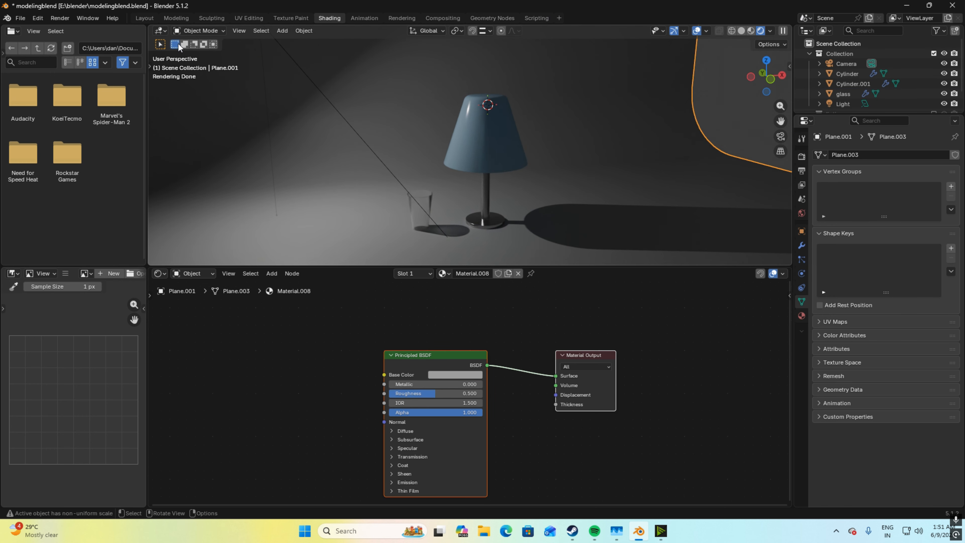
Step: Add an area light inside the lampshade in the Layout workspace, with power 404.700 and exposure 0.159
{"action": "left_click", "coordinate": [145, 19]}
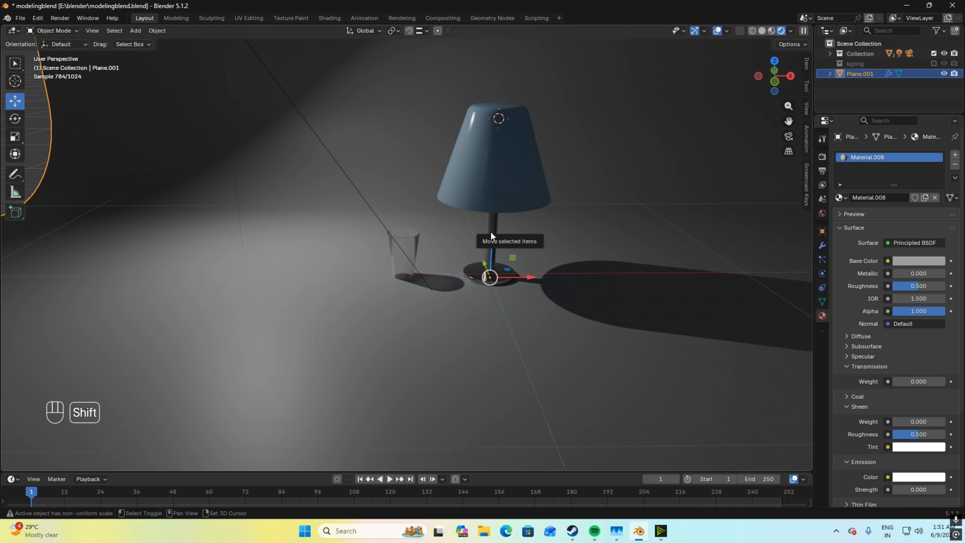
{"action": "key", "text": "shift+a"}
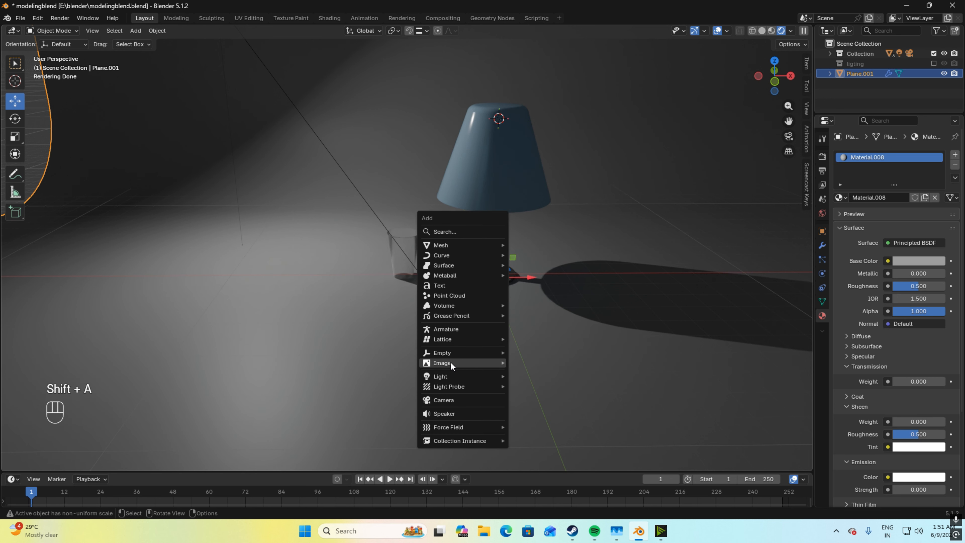
{"action": "mouse_move", "coordinate": [447, 375]}
{"action": "left_click", "coordinate": [546, 409]}
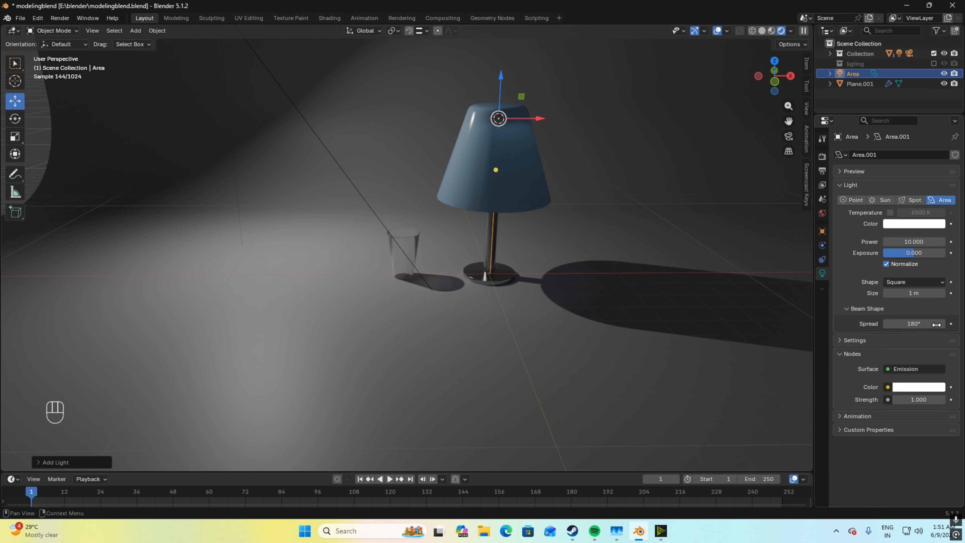
{"action": "mouse_move", "coordinate": [913, 241]}
{"action": "left_mouse_down"}
{"action": "mouse_move", "coordinate": [945, 241]}
{"action": "mouse_move", "coordinate": [899, 241]}
{"action": "mouse_move", "coordinate": [909, 242]}
{"action": "mouse_move", "coordinate": [908, 255]}
{"action": "mouse_move", "coordinate": [898, 255]}
{"action": "mouse_move", "coordinate": [915, 254]}
{"action": "left_mouse_up"}
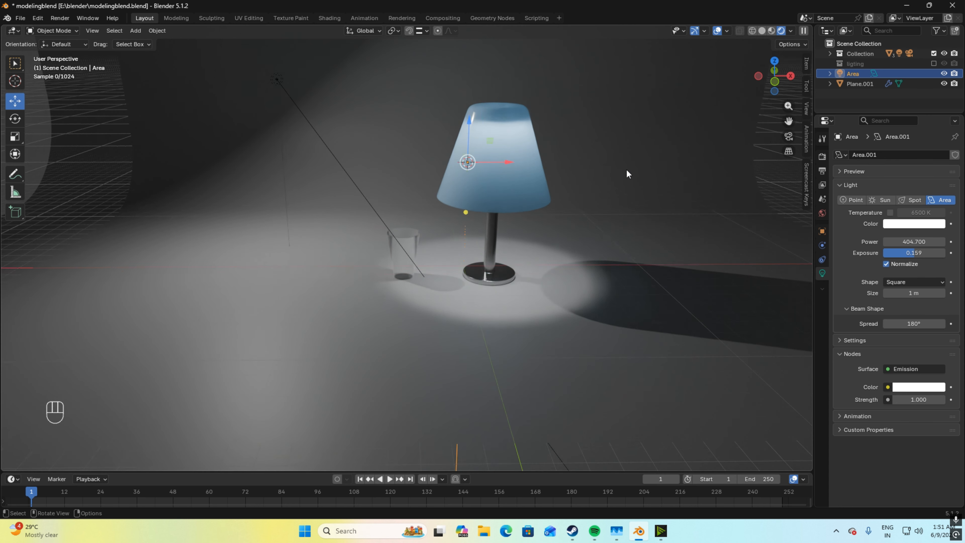
Step: Try raising the lampshade slightly and undo the move
{"action": "scroll", "coordinate": [625, 169], "scroll_direction": "down", "scroll_amount": 3}
{"action": "left_click", "coordinate": [766, 168]}
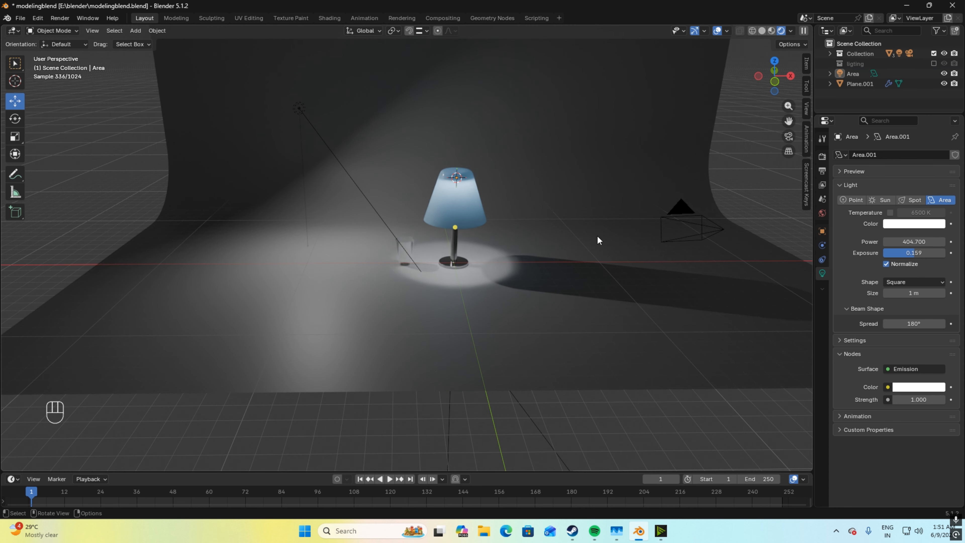
{"action": "left_click", "coordinate": [456, 178]}
{"action": "left_click", "coordinate": [455, 180]}
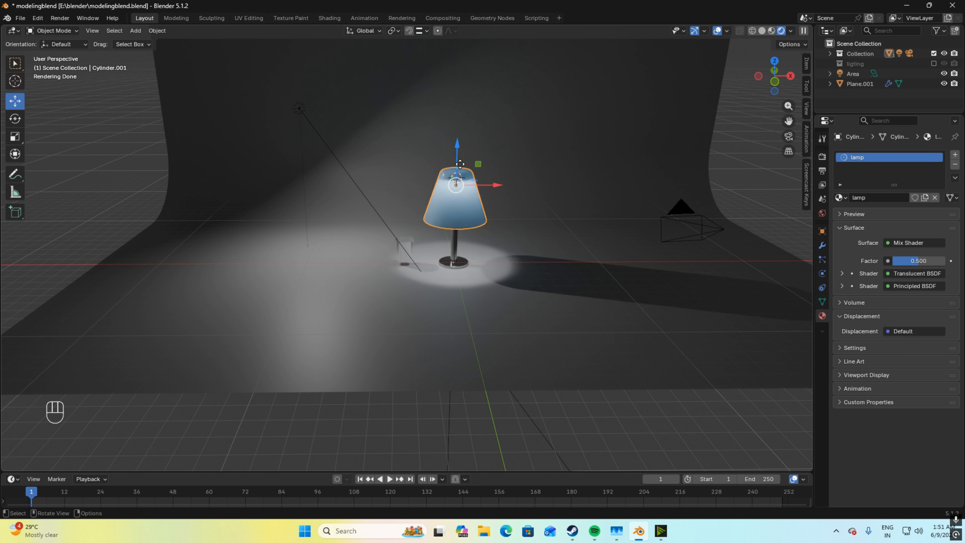
{"action": "left_click_drag", "start_coordinate": [458, 150], "coordinate": [463, 211]}
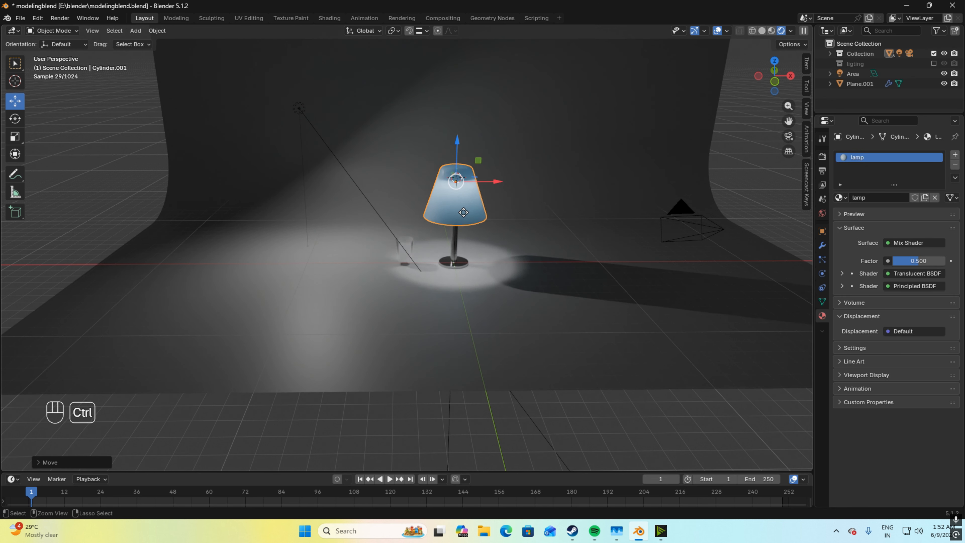
{"action": "key", "text": "ctrl+z"}
{"action": "key", "text": "ctrl+z"}
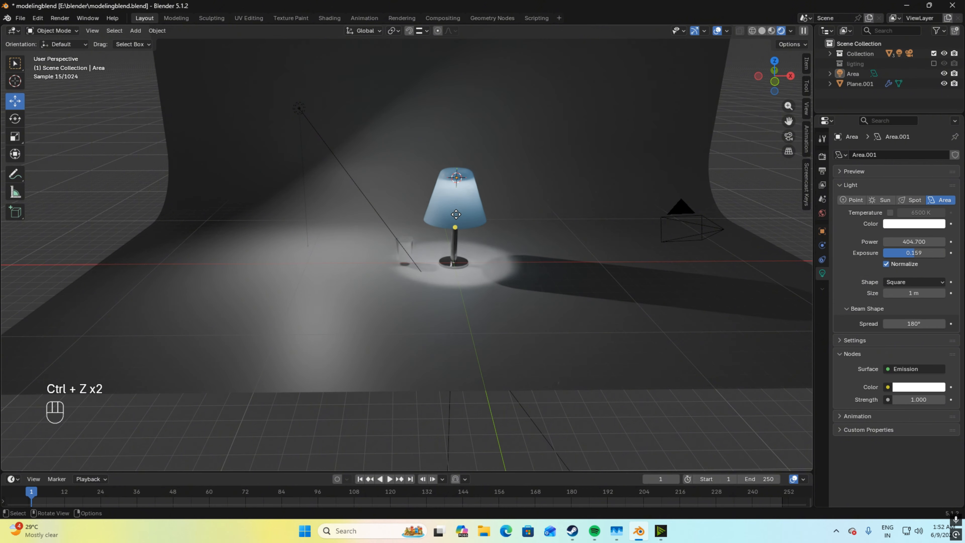
Step: Select the area light inside the lampshade and move it slightly upward along Z
{"action": "scroll", "coordinate": [457, 206], "scroll_direction": "up", "scroll_amount": 3}
{"action": "scroll", "coordinate": [457, 206], "scroll_direction": "up", "scroll_amount": 2}
{"action": "left_click", "coordinate": [519, 87]}
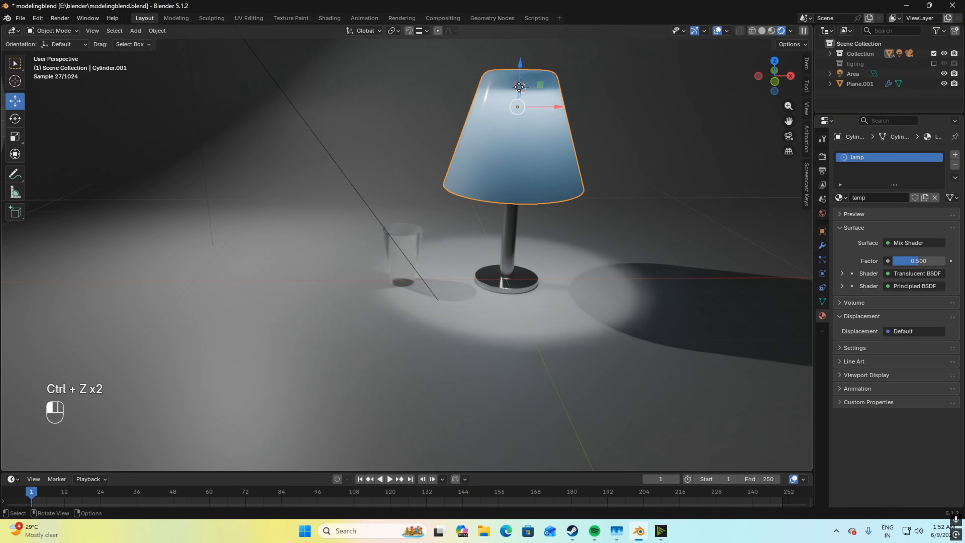
{"action": "left_click", "coordinate": [520, 87]}
{"action": "left_click_drag", "start_coordinate": [526, 60], "coordinate": [524, 44]}
{"action": "middle_click_drag", "start_coordinate": [524, 43], "coordinate": [516, 266]}
{"action": "scroll", "coordinate": [516, 255], "scroll_direction": "down", "scroll_amount": 2}
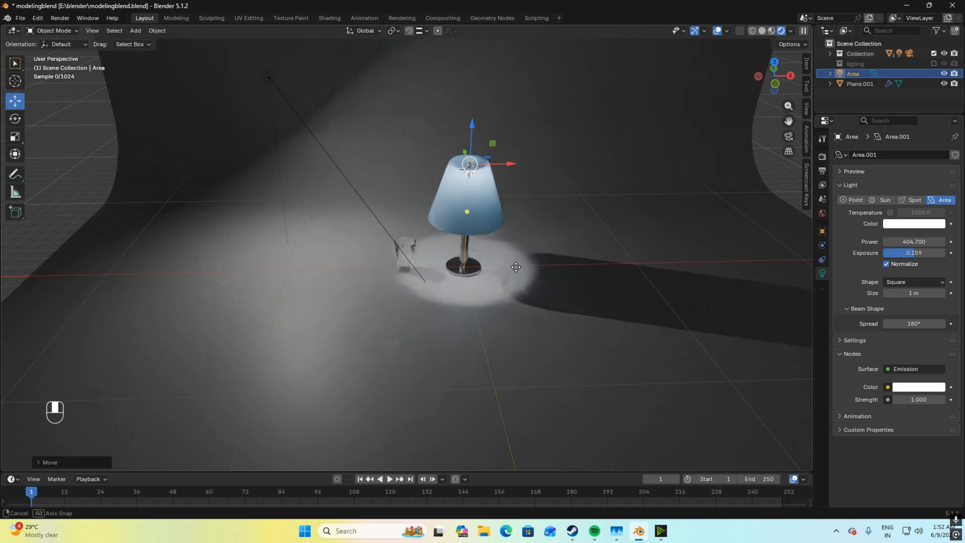
Step: Look through the scene camera, orbit it around the lamp and save the file
{"action": "left_click", "coordinate": [759, 152]}
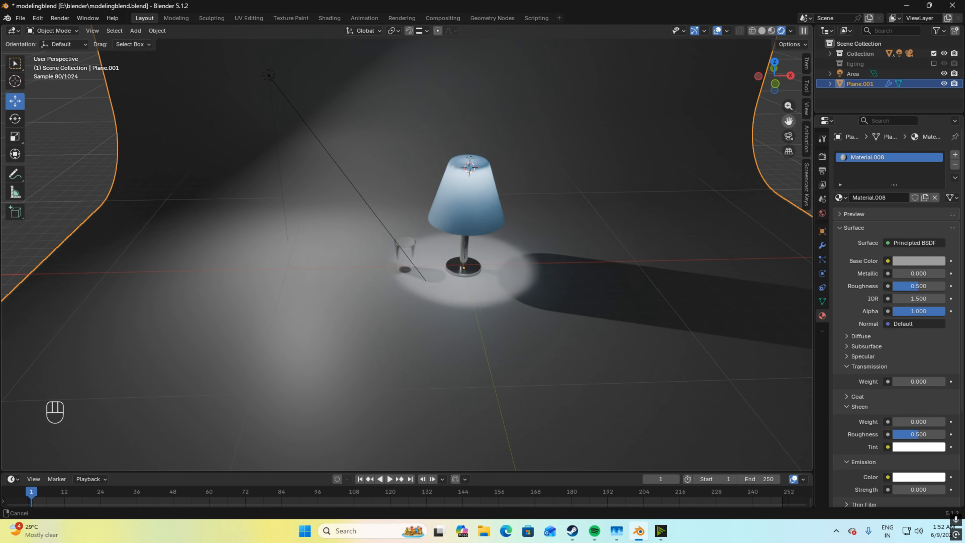
{"action": "left_click", "coordinate": [788, 136]}
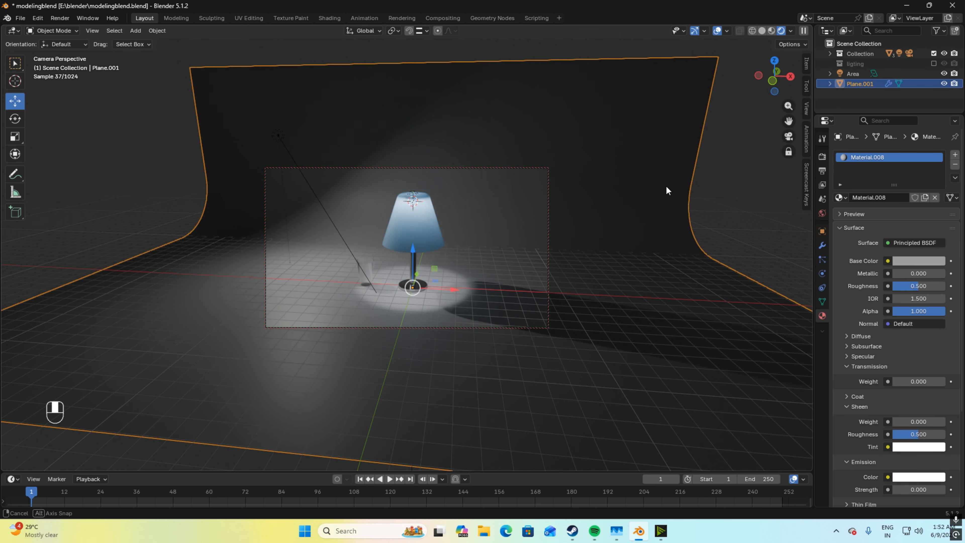
{"action": "middle_click_drag", "start_coordinate": [665, 185], "coordinate": [611, 226]}
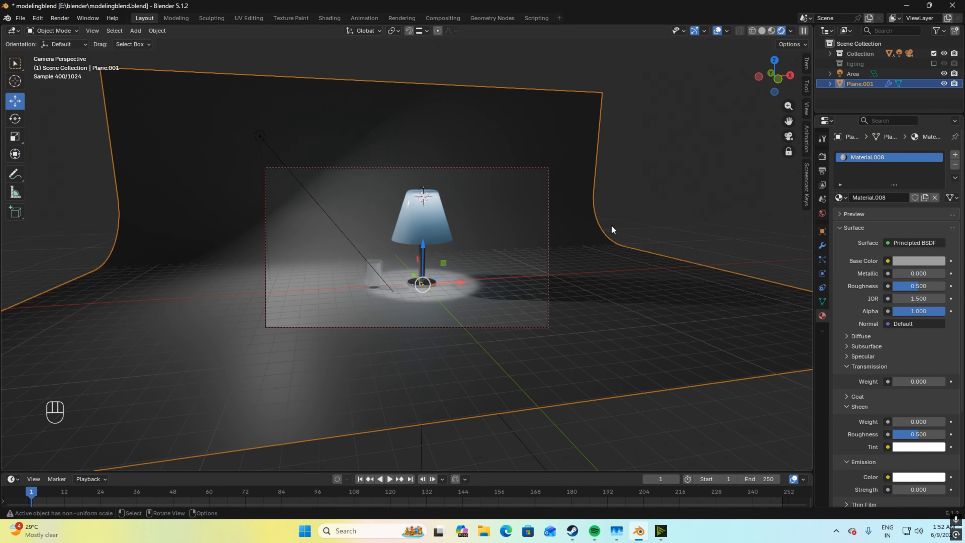
{"action": "key", "text": "ctrl+s"}
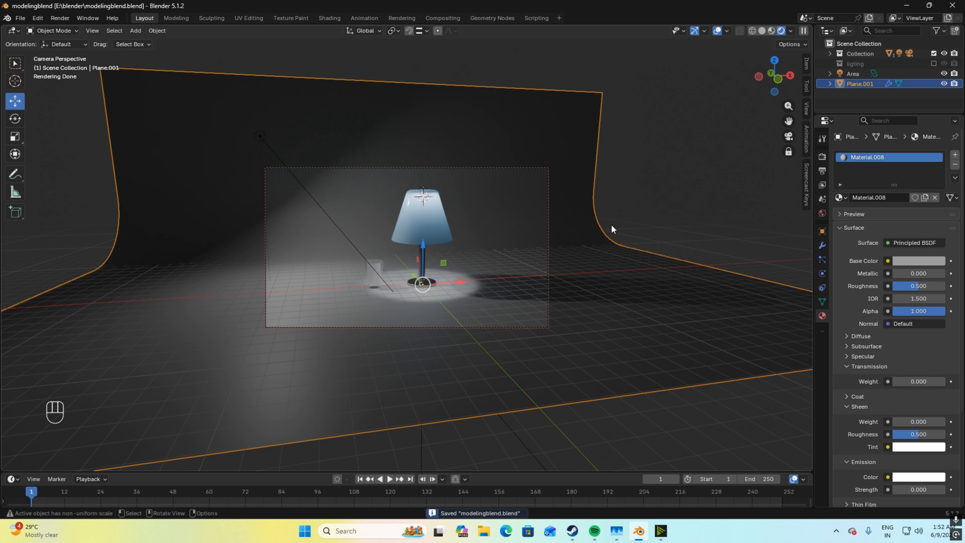
Step: Deselect everything and reframe the camera view on the lamp and glass from a new angle
{"action": "key", "text": "alt+a"}
{"action": "middle_click_drag", "start_coordinate": [657, 189], "coordinate": [633, 189]}
{"action": "left_click_drag", "start_coordinate": [789, 121], "coordinate": [789, 120]}
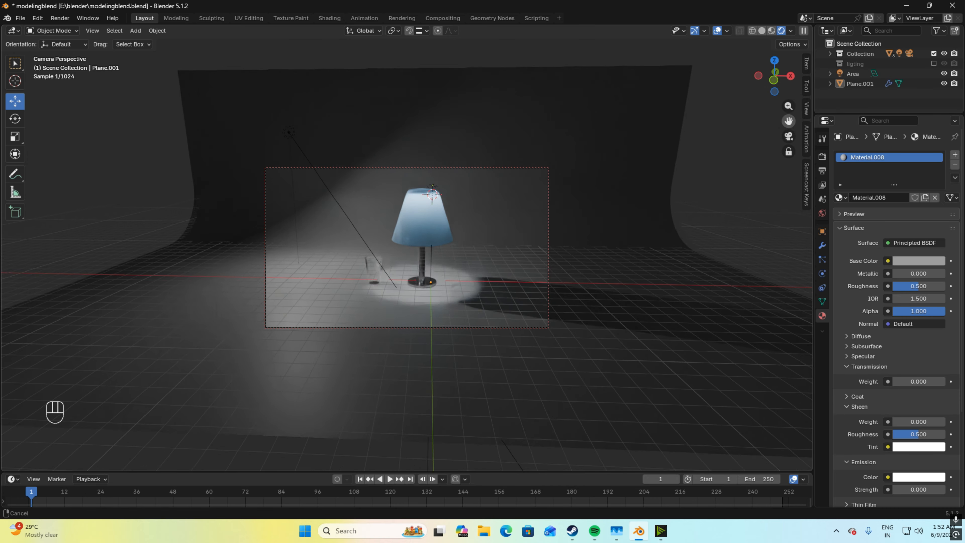
{"action": "scroll", "coordinate": [655, 209], "scroll_direction": "up", "scroll_amount": 5}
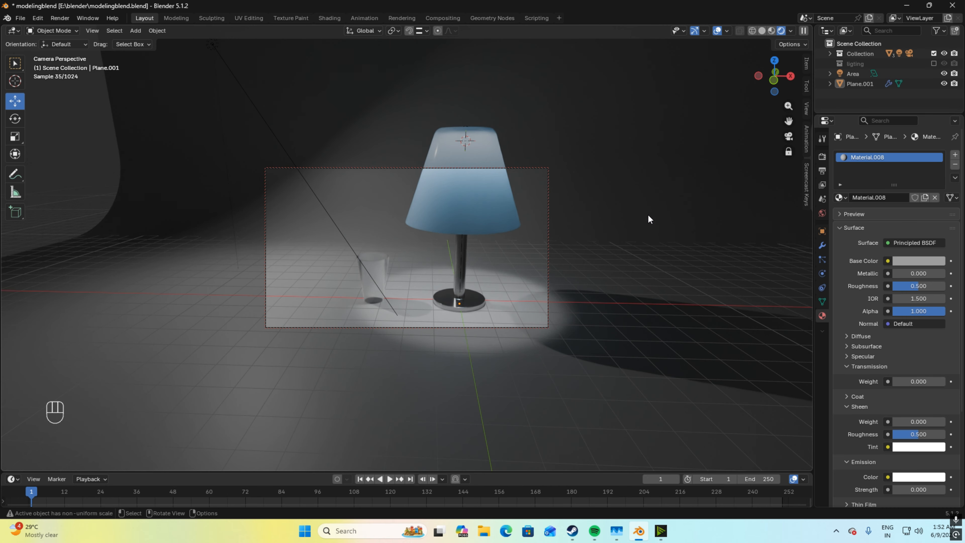
{"action": "scroll", "coordinate": [647, 216], "scroll_direction": "down", "scroll_amount": 5}
{"action": "middle_click_drag", "start_coordinate": [647, 215], "coordinate": [665, 227]}
Step: Delete the area light with power 1000 that stands beside the lamp
{"action": "left_click", "coordinate": [271, 128]}
{"action": "right_click", "coordinate": [271, 128]}
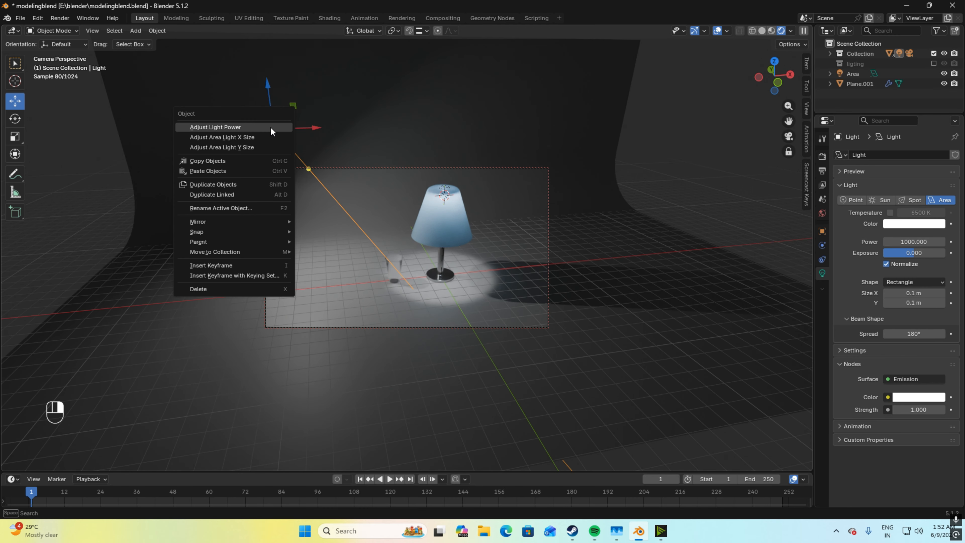
{"action": "left_click", "coordinate": [224, 289]}
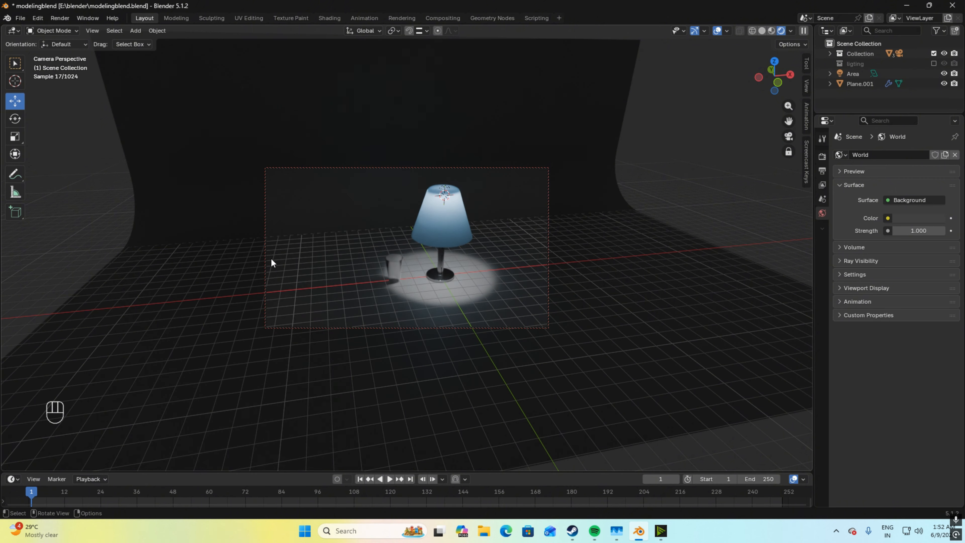
Step: Return to the scene camera and reframe it to face the lamp and glass more directly
{"action": "middle_click_drag", "start_coordinate": [481, 197], "coordinate": [510, 186]}
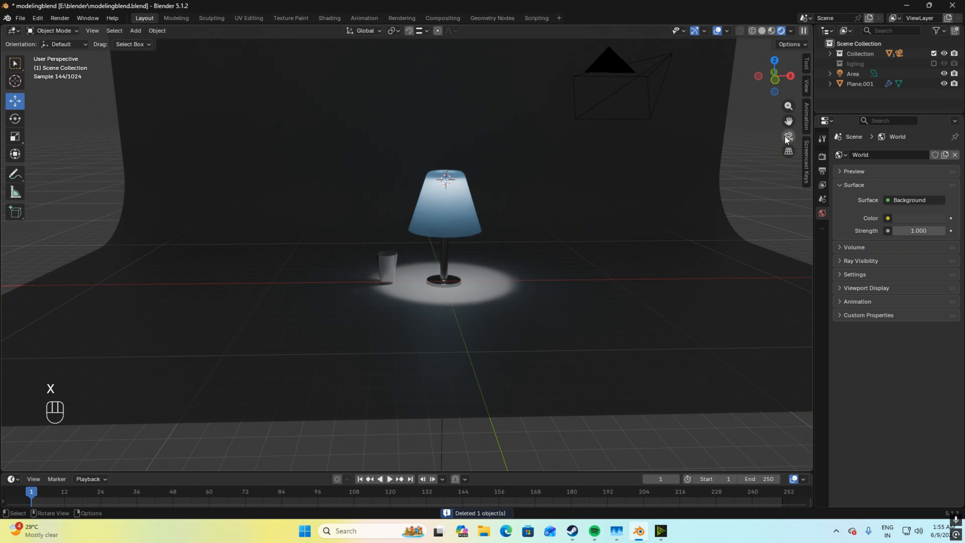
{"action": "left_click", "coordinate": [787, 136]}
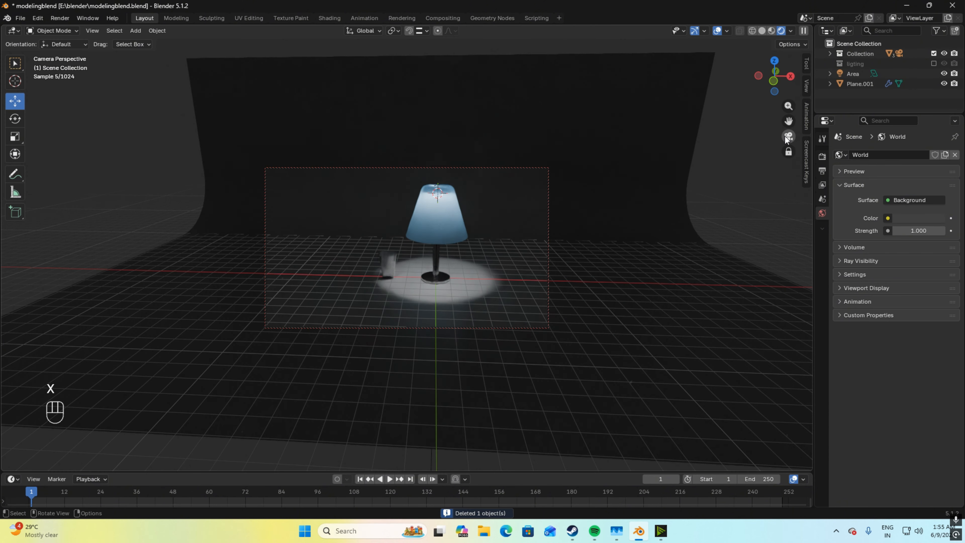
{"action": "middle_click_drag", "start_coordinate": [679, 189], "coordinate": [684, 189]}
{"action": "left_click_drag", "start_coordinate": [788, 120], "coordinate": [777, 122]}
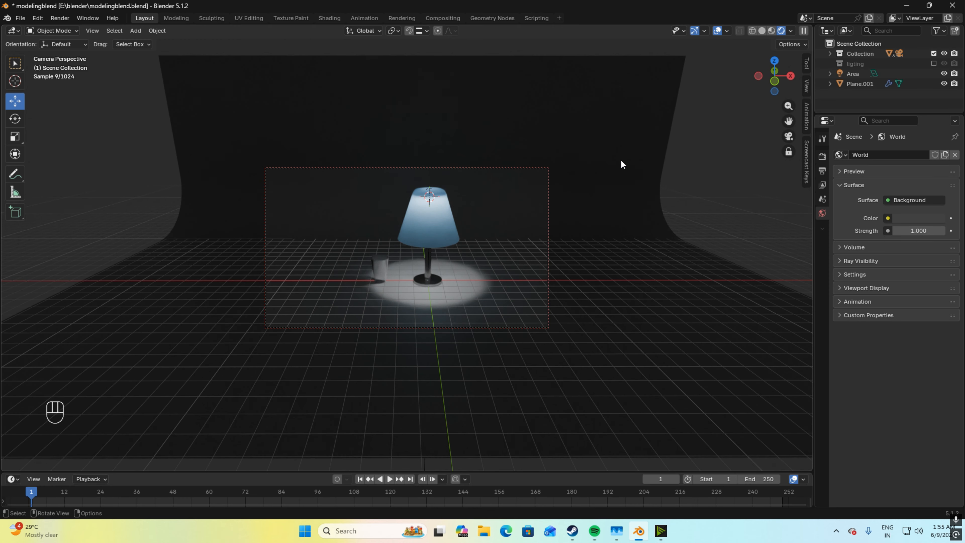
Step: Set the backdrop material's base color to pure white with a value of 1.000, and deselect the backdrop
{"action": "left_click", "coordinate": [621, 162]}
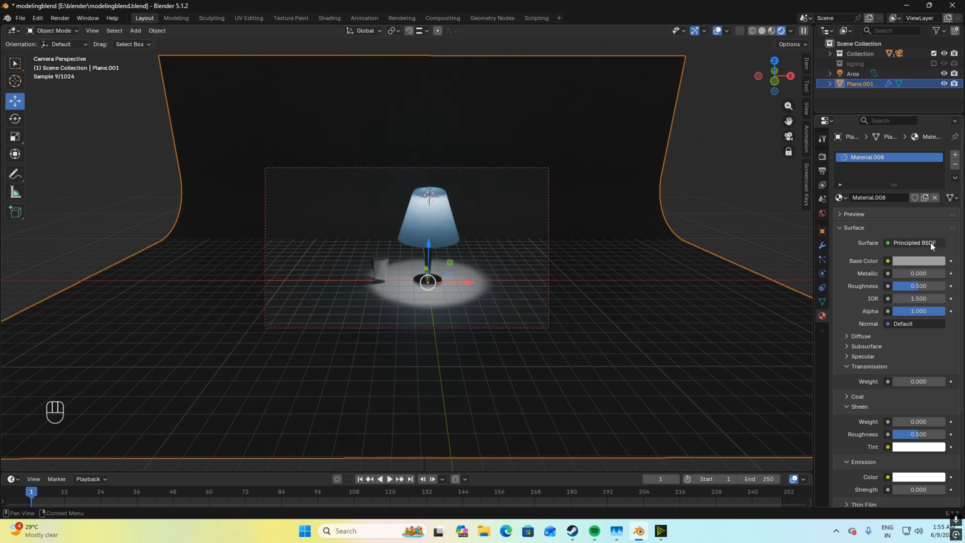
{"action": "left_click", "coordinate": [913, 261]}
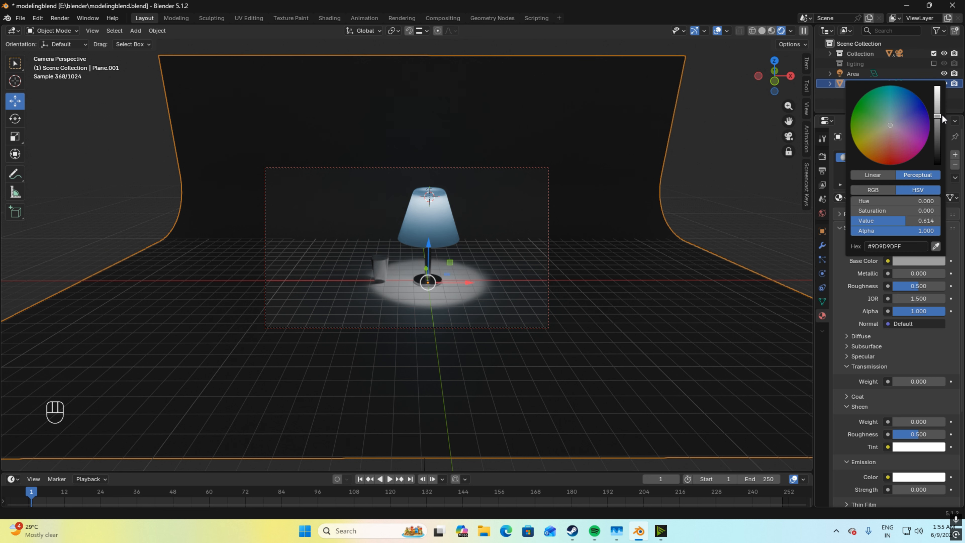
{"action": "left_click_drag", "start_coordinate": [944, 99], "coordinate": [941, 87]}
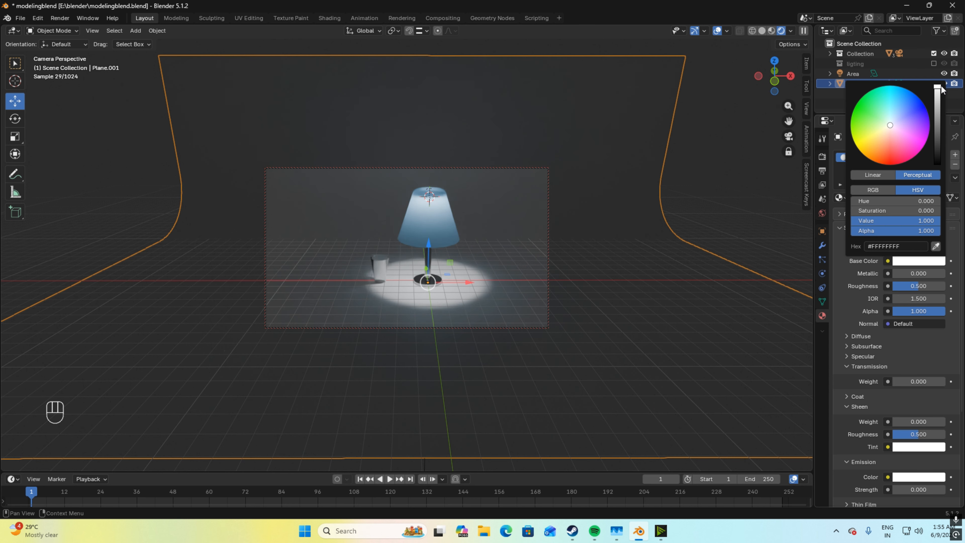
{"action": "left_click", "coordinate": [722, 170]}
{"action": "left_click", "coordinate": [721, 174]}
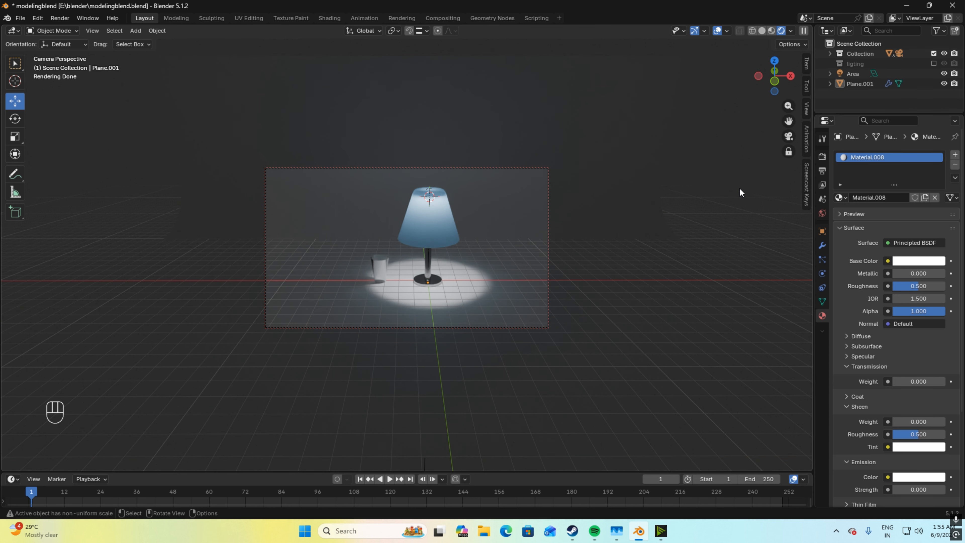
Step: Bring the camera closer and shift its framing so the lamp and glass fill more of the frame
{"action": "mouse_move", "coordinate": [739, 189]}
{"action": "middle_mouse_down"}
{"action": "mouse_move", "coordinate": [744, 179]}
{"action": "mouse_move", "coordinate": [735, 190]}
{"action": "middle_mouse_up"}
{"action": "scroll", "coordinate": [735, 189], "scroll_direction": "up", "scroll_amount": 2}
{"action": "scroll", "coordinate": [735, 189], "scroll_direction": "down", "scroll_amount": 1}
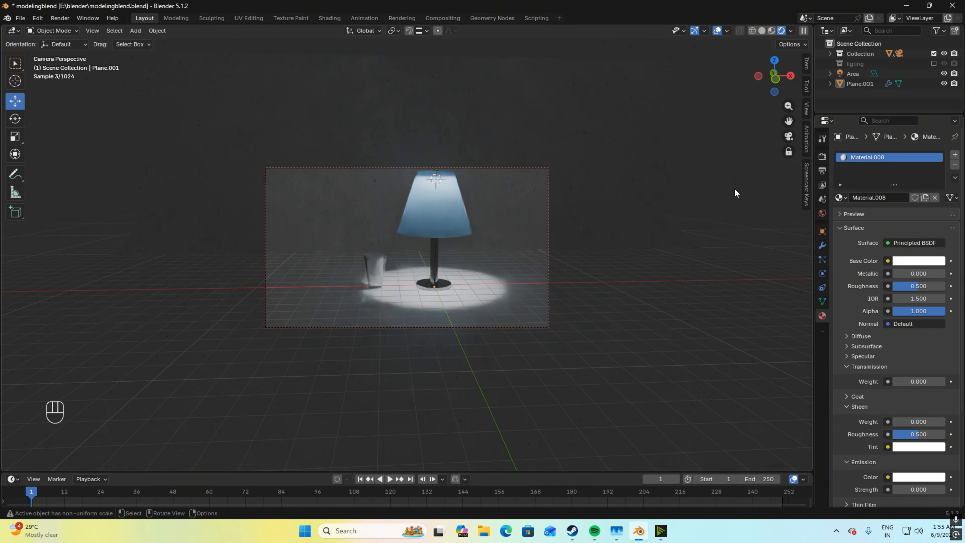
{"action": "left_click_drag", "start_coordinate": [785, 121], "coordinate": [726, 186]}
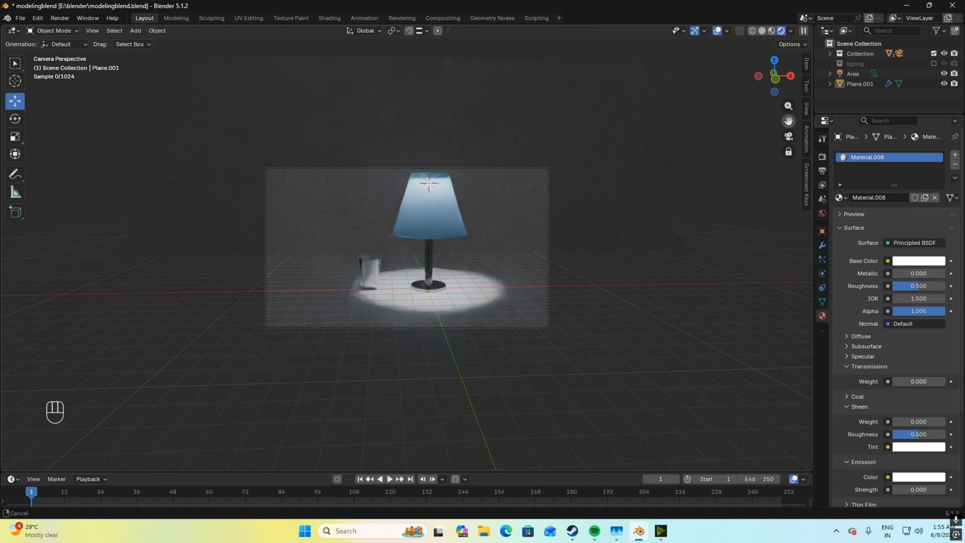
{"action": "middle_click_drag", "start_coordinate": [725, 184], "coordinate": [719, 185]}
Step: Move the glass along X toward the lamp base, into the pool of light, and deselect it
{"action": "left_click", "coordinate": [371, 278]}
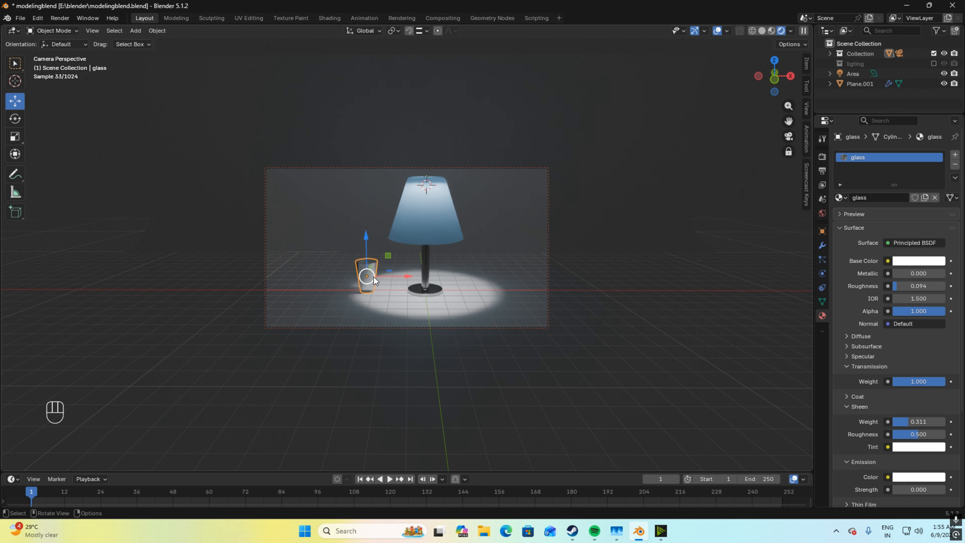
{"action": "left_click_drag", "start_coordinate": [398, 277], "coordinate": [421, 276]}
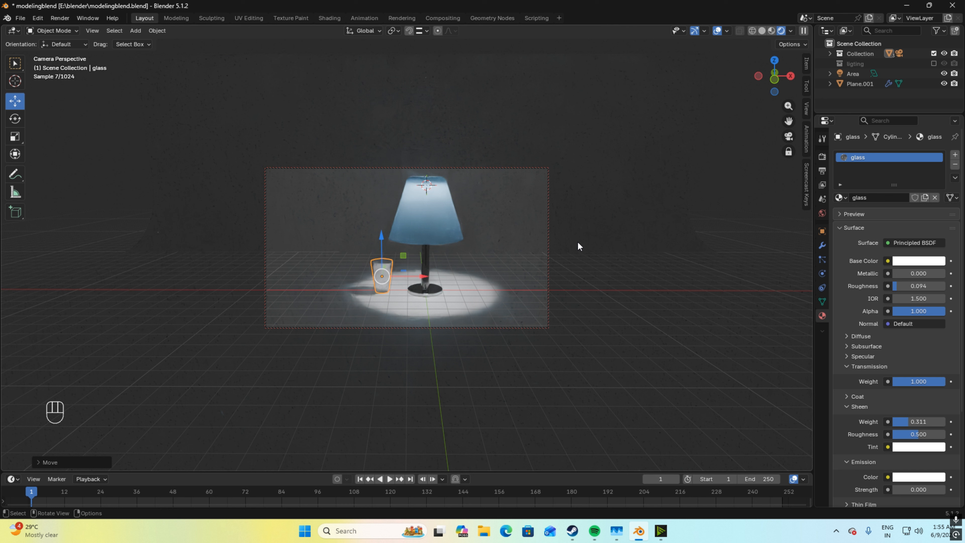
{"action": "left_click", "coordinate": [765, 176]}
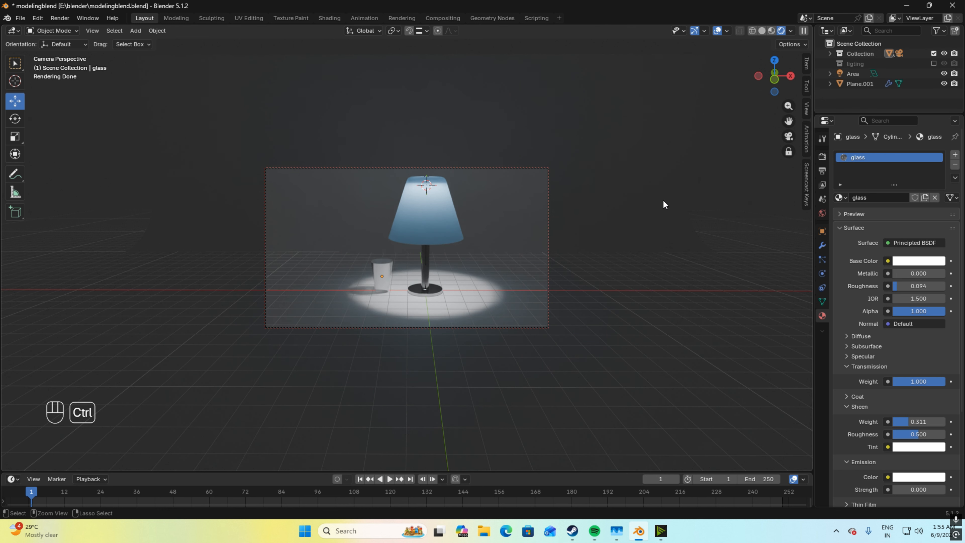
Step: Save the Blender file and render the image from the scene camera
{"action": "key", "text": "ctrl+s"}
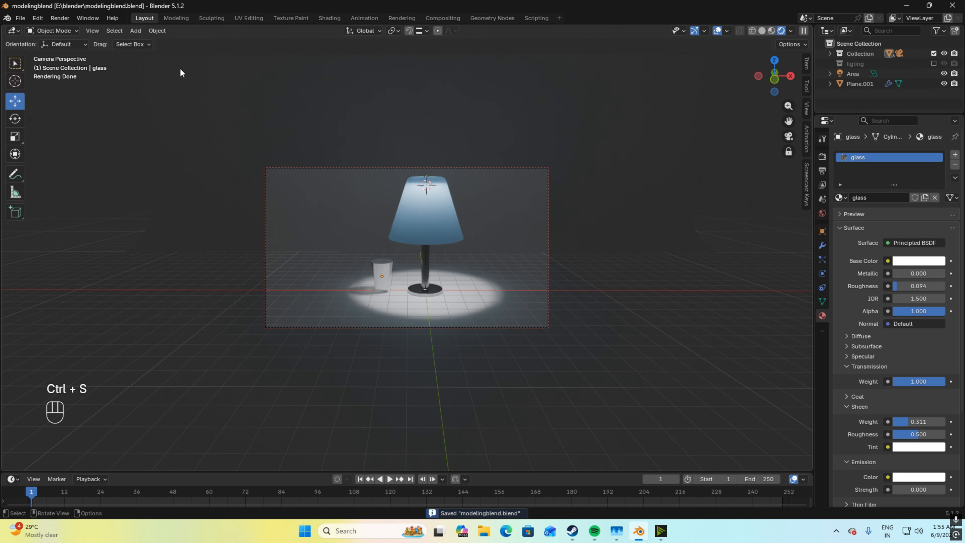
{"action": "left_click", "coordinate": [60, 19]}
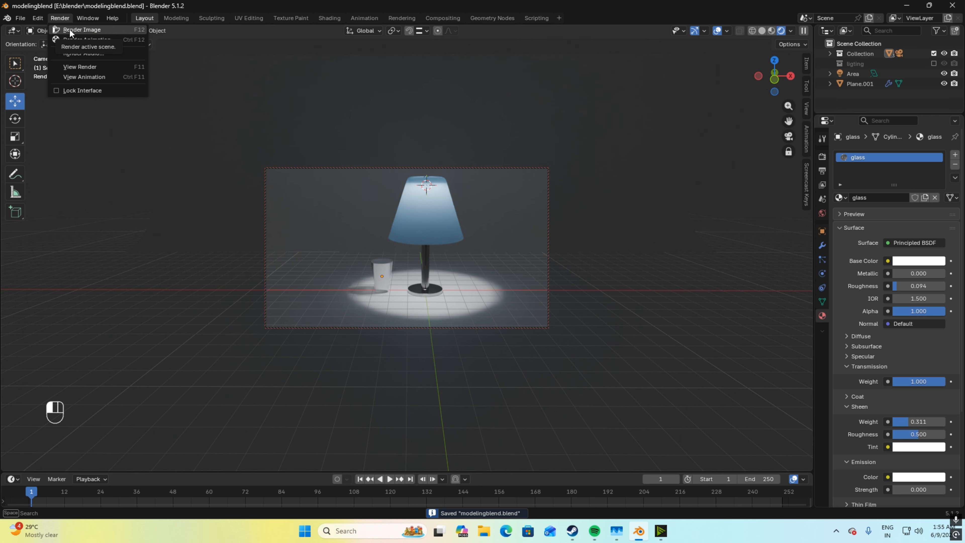
{"action": "left_click", "coordinate": [70, 29]}
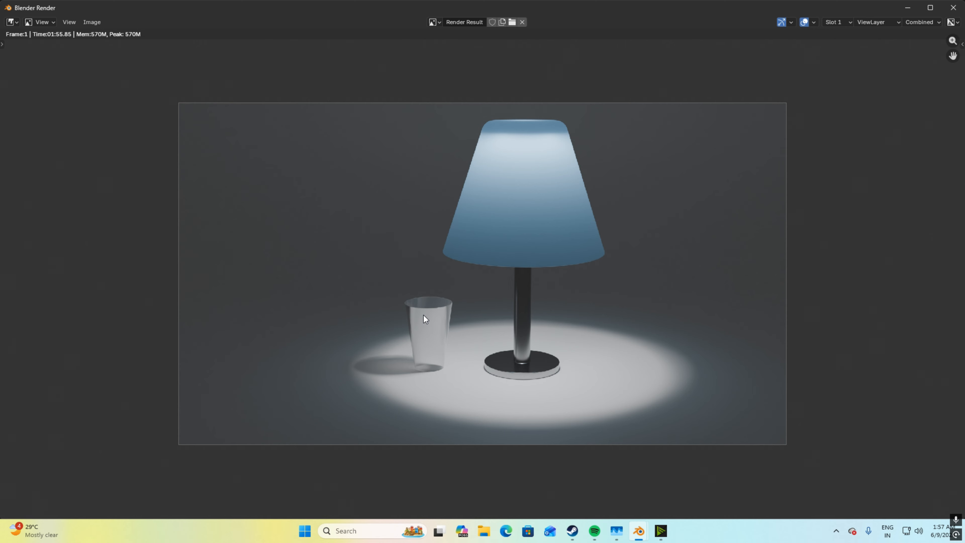
Step: Save the rendered image as Undtitled.png in E:\blender and close the render window
{"action": "left_click", "coordinate": [101, 22]}
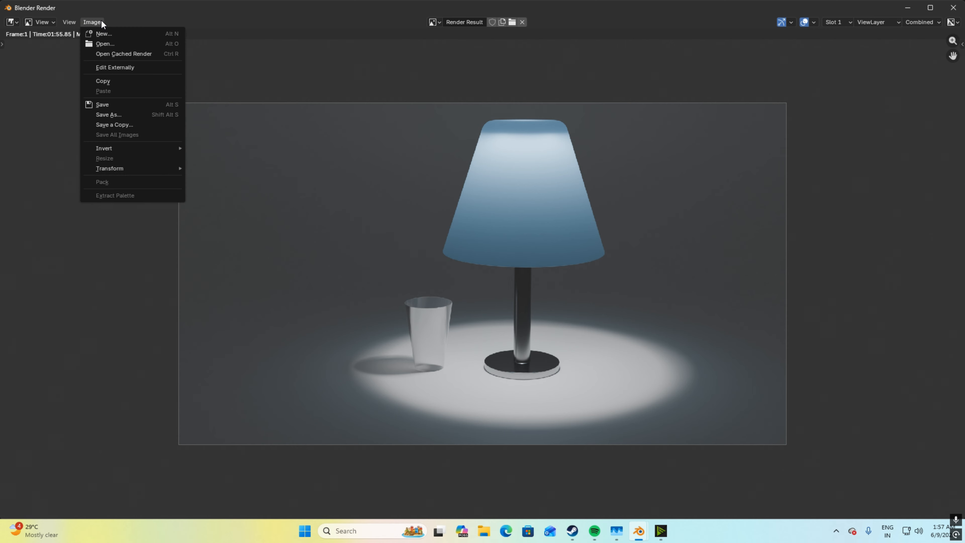
{"action": "left_click", "coordinate": [121, 106]}
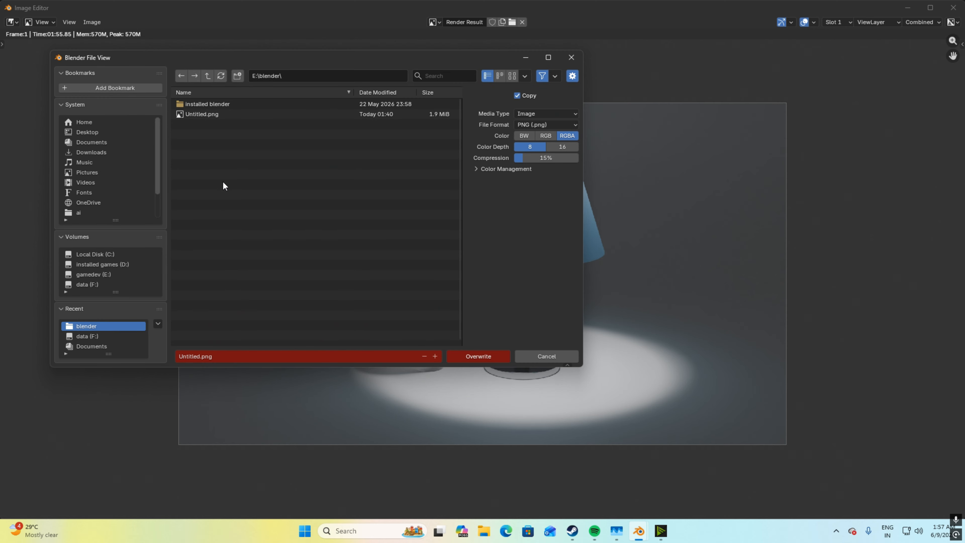
{"action": "left_click", "coordinate": [198, 357]}
{"action": "left_click", "coordinate": [187, 353]}
{"action": "type", "text": "d"}
{"action": "left_click", "coordinate": [211, 342]}
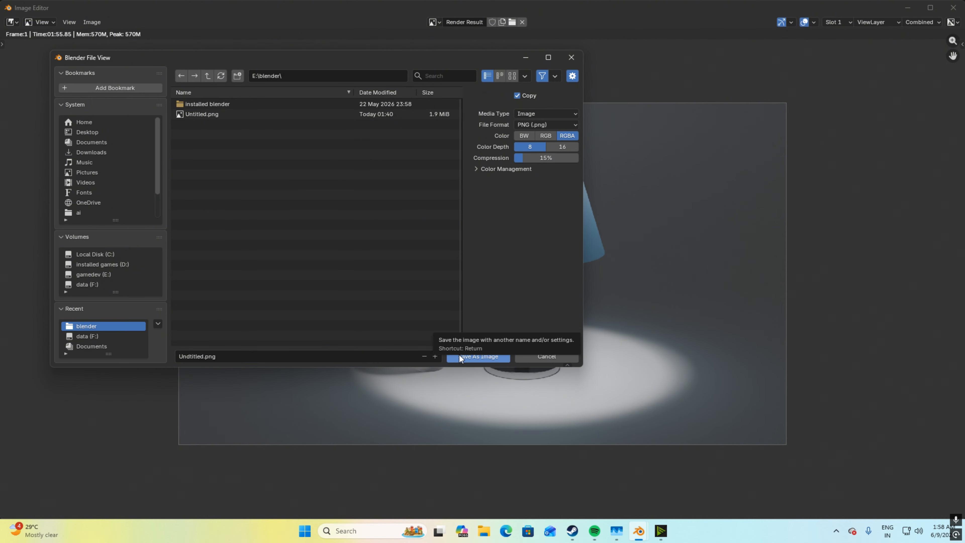
{"action": "left_click", "coordinate": [465, 357]}
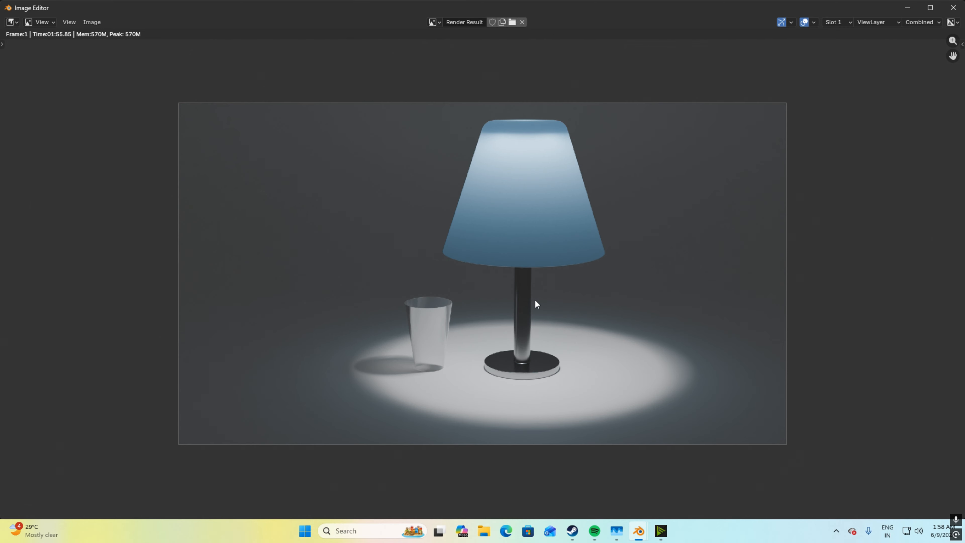
{"action": "left_click", "coordinate": [953, 7]}
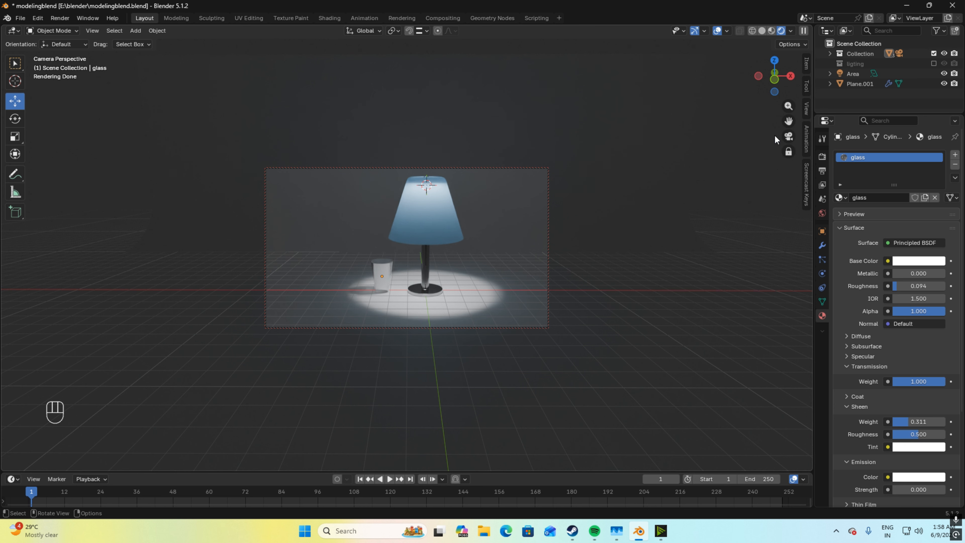
Step: Leave the camera view and select the blue lampshade to access its material
{"action": "left_click", "coordinate": [789, 140]}
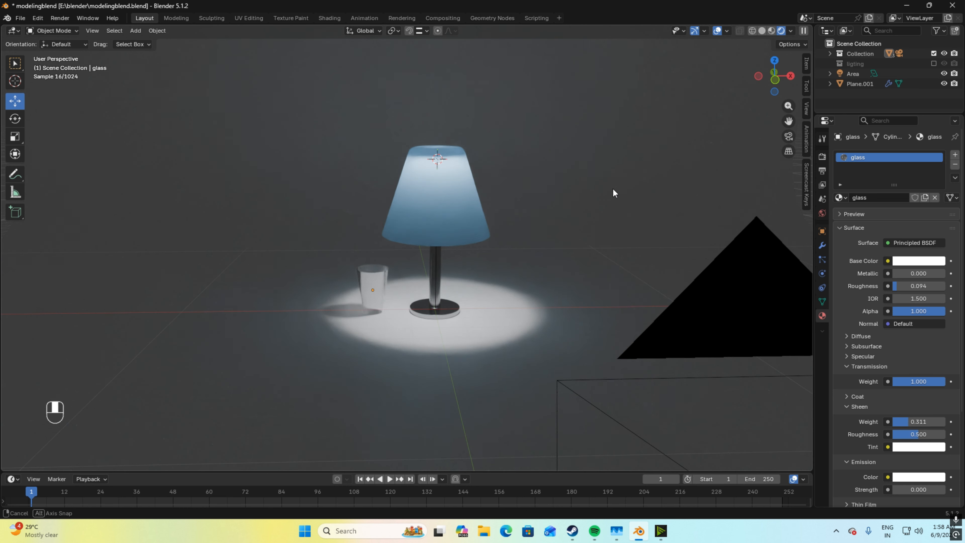
{"action": "middle_click_drag", "start_coordinate": [612, 188], "coordinate": [634, 202]}
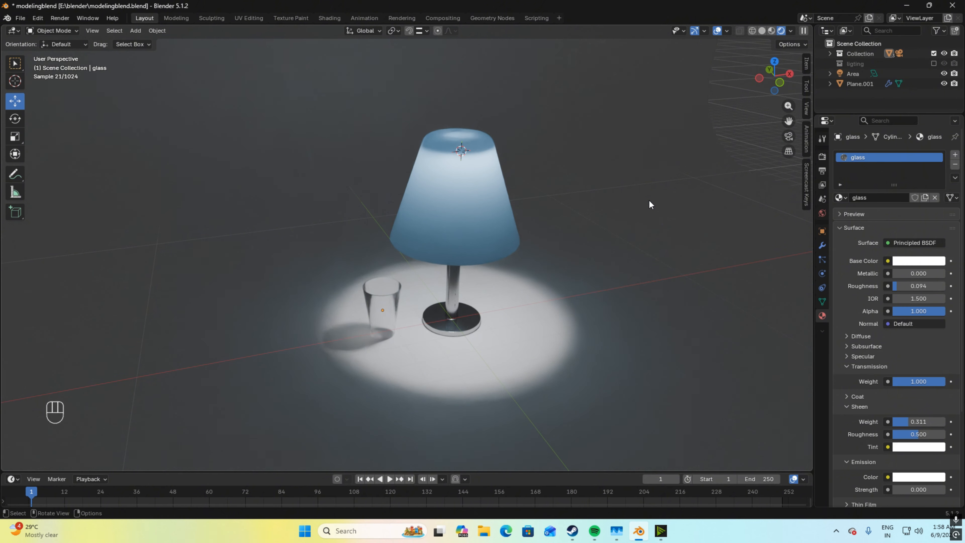
{"action": "scroll", "coordinate": [649, 200], "scroll_direction": "down", "scroll_amount": 4}
{"action": "middle_click_drag", "start_coordinate": [649, 199], "coordinate": [612, 193]}
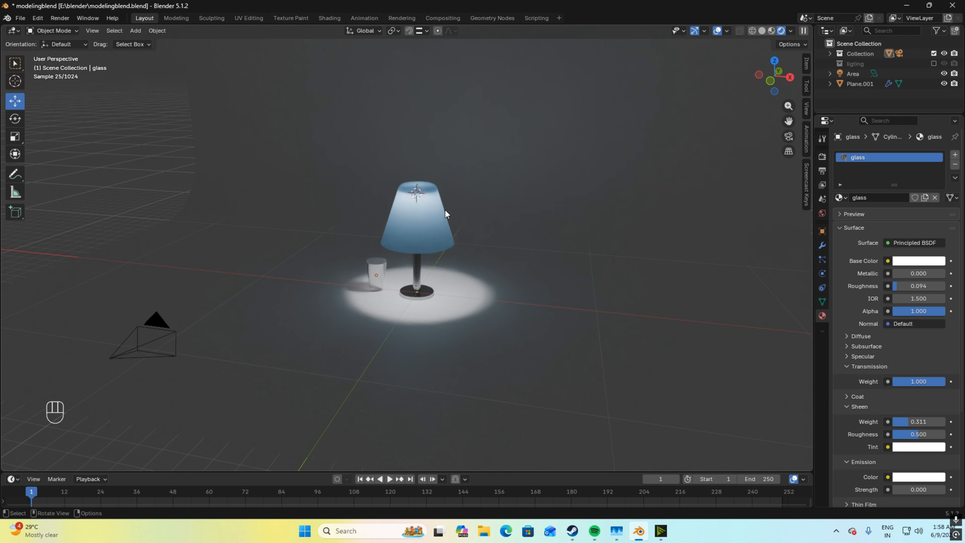
{"action": "left_click", "coordinate": [432, 222]}
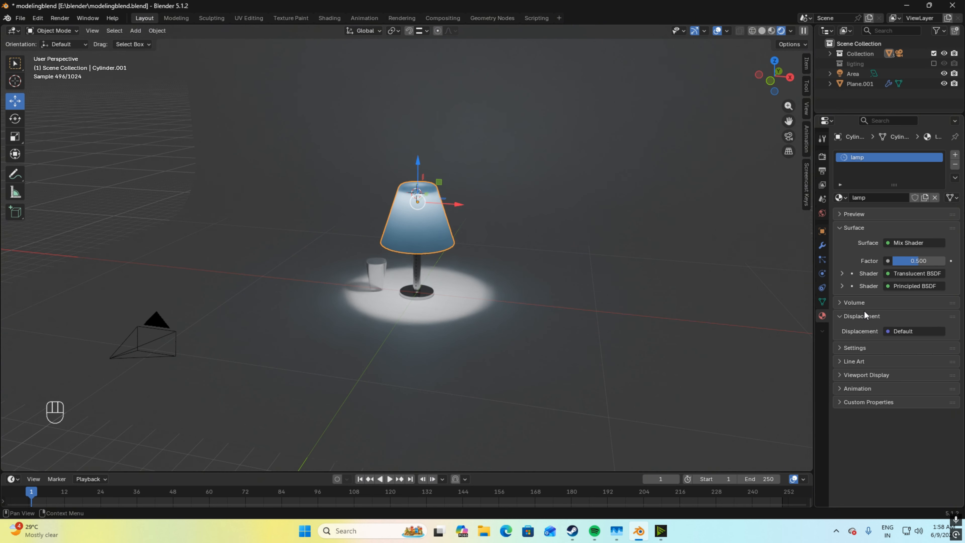